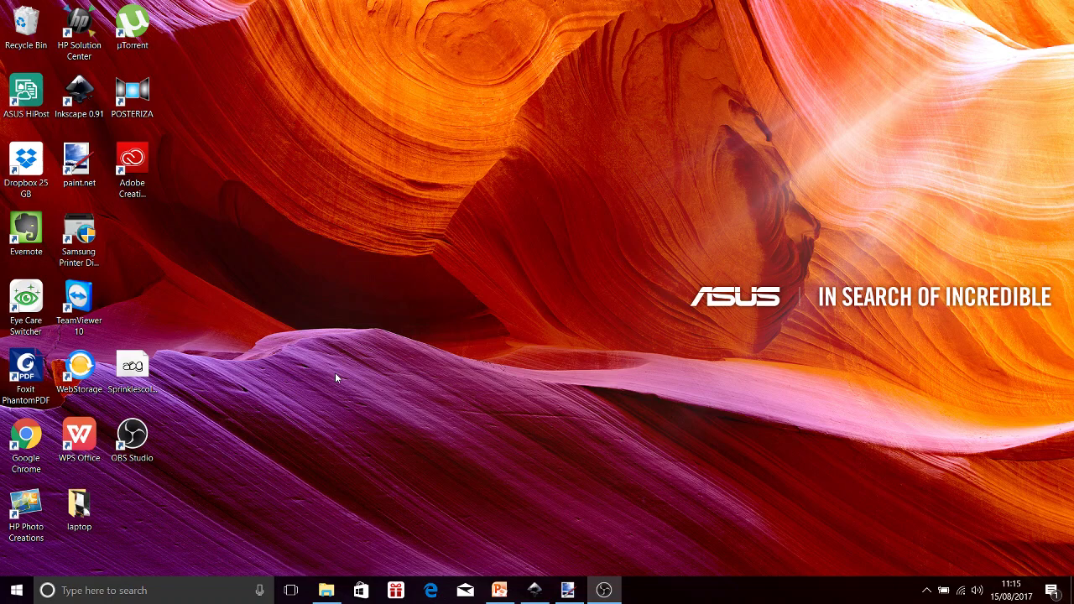
Open Inkscape, import image 4 from the shapes folder as an embedded, smooth-rendered bitmap, and place it on the canvas beside the page.
left_click(72, 99)
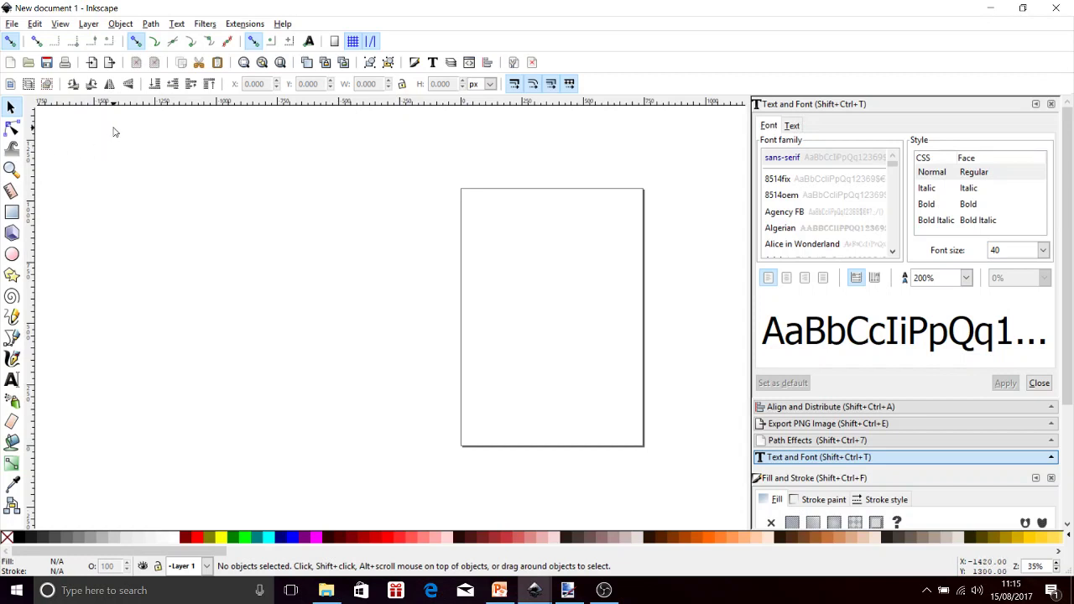
left_click(13, 25)
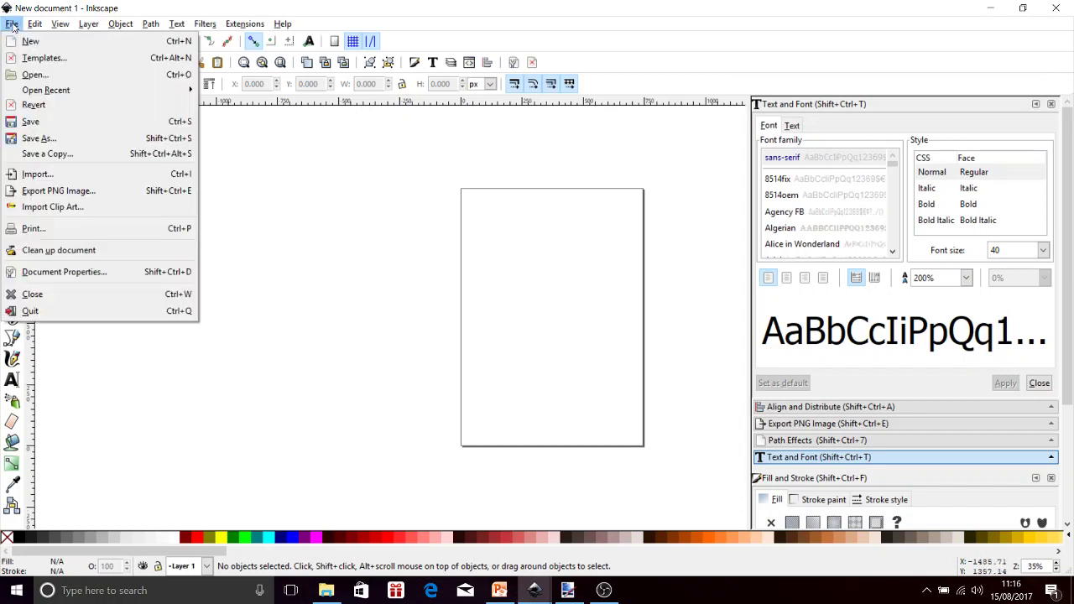
left_click(40, 175)
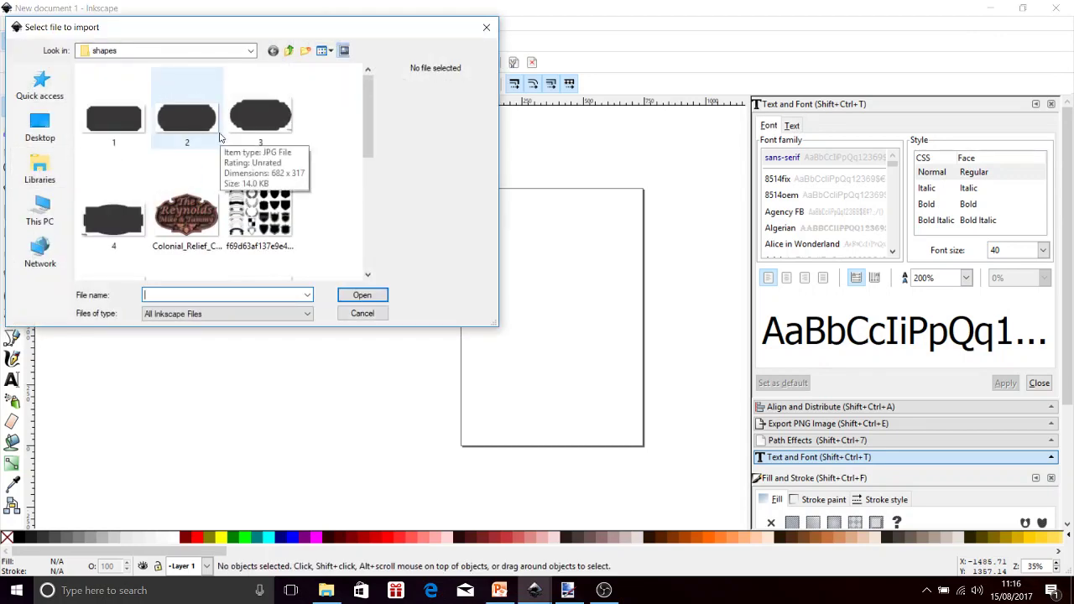
left_click(114, 217)
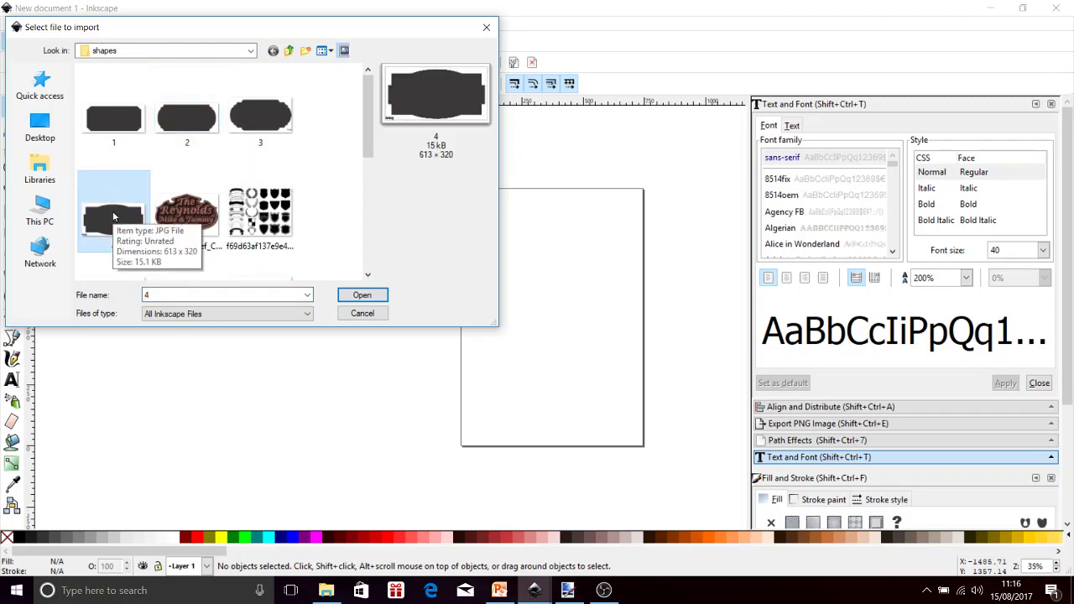
left_click(362, 296)
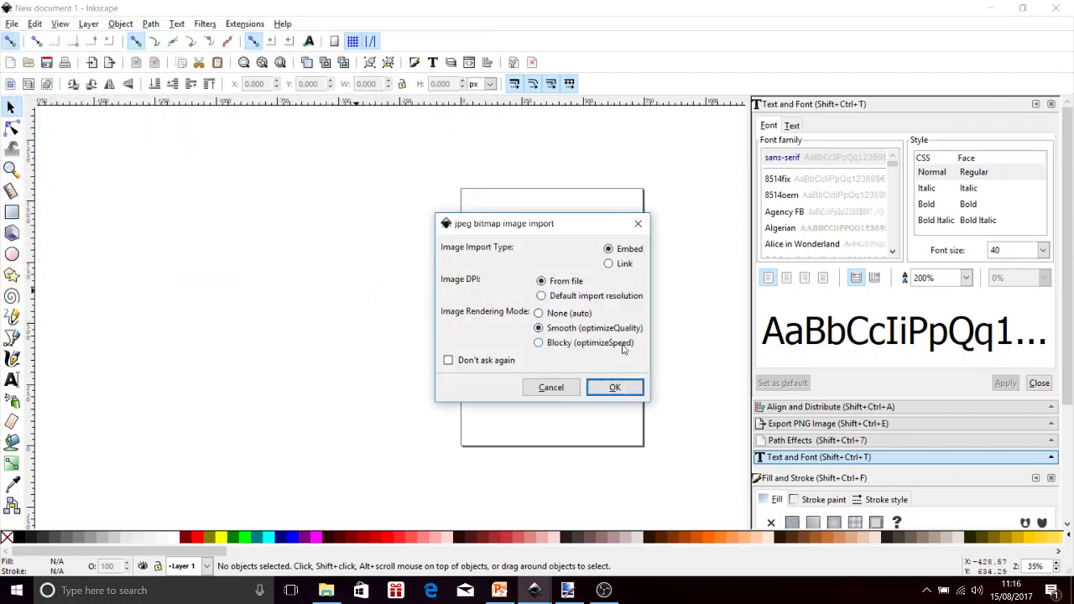
left_click(616, 387)
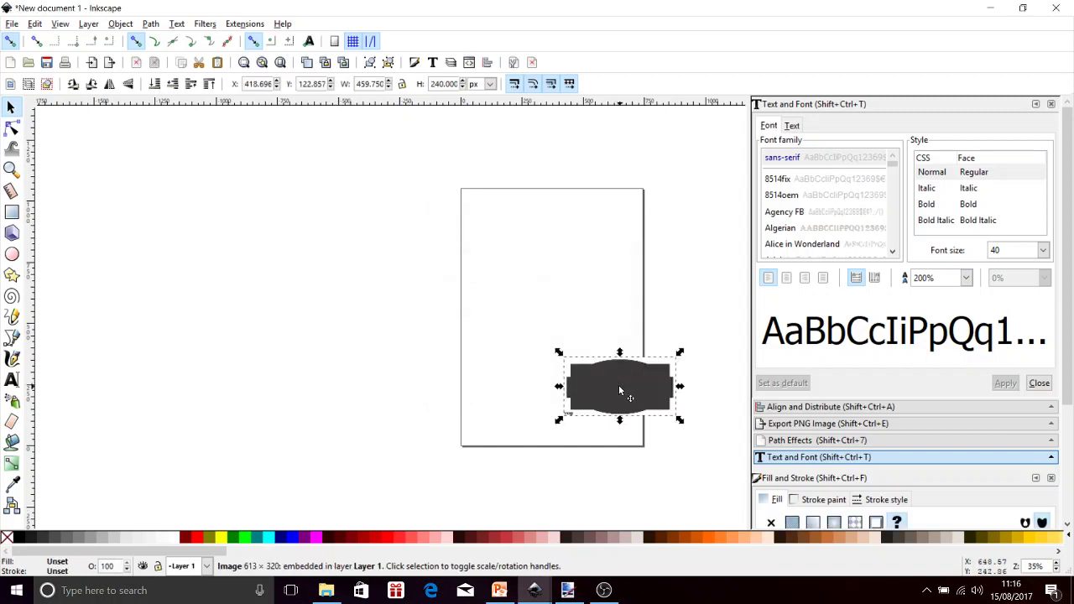
left_click_drag(621, 388, 367, 381)
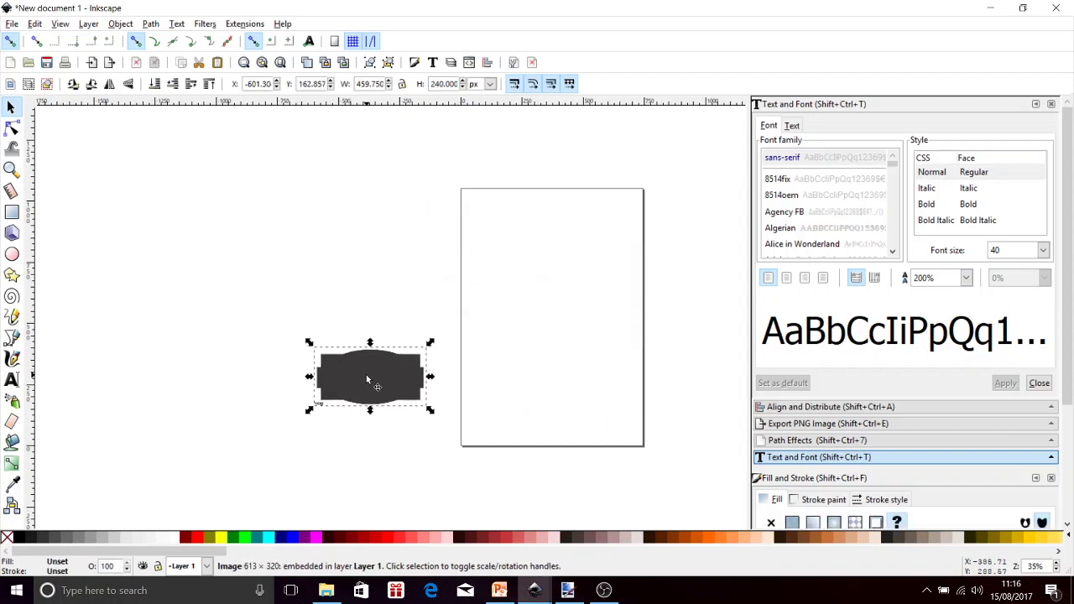
Trace the imported plaque bitmap into a path using a brightness cutoff with threshold 0.450 and live preview.
left_click(151, 25)
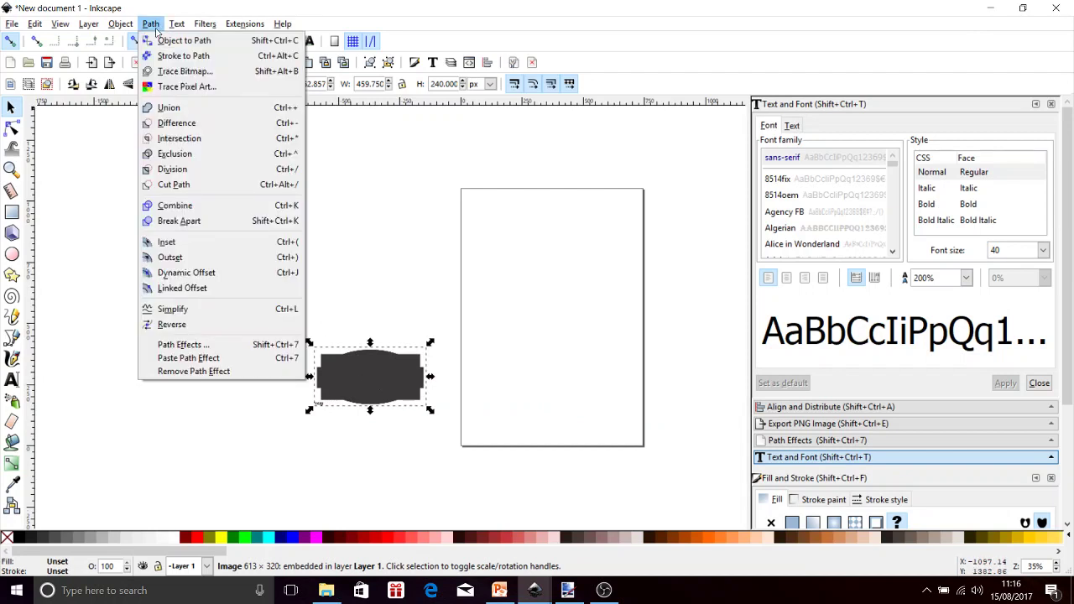
left_click(168, 40)
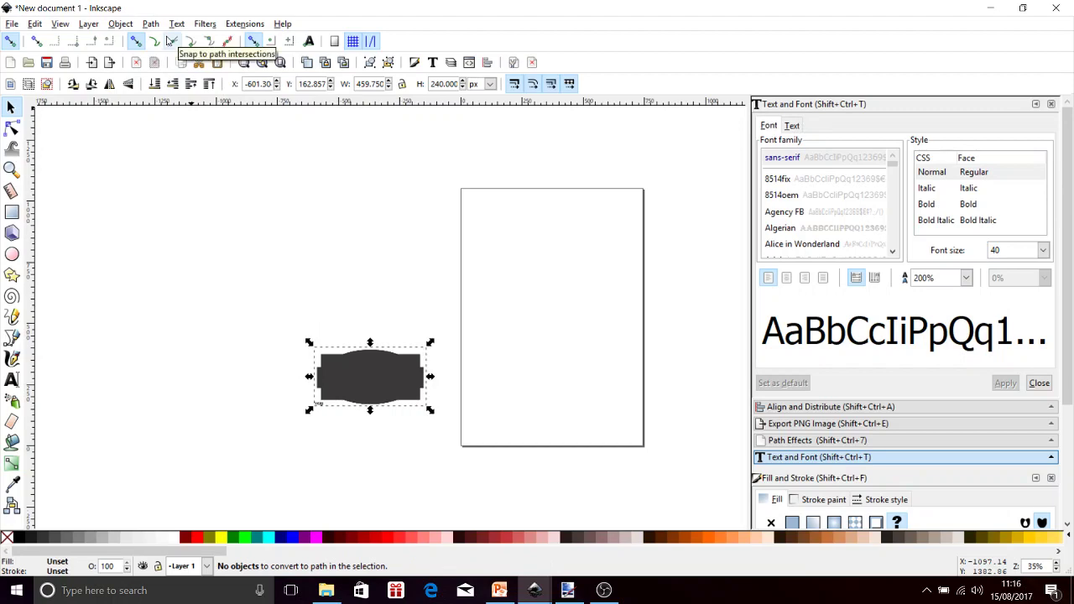
left_click(151, 25)
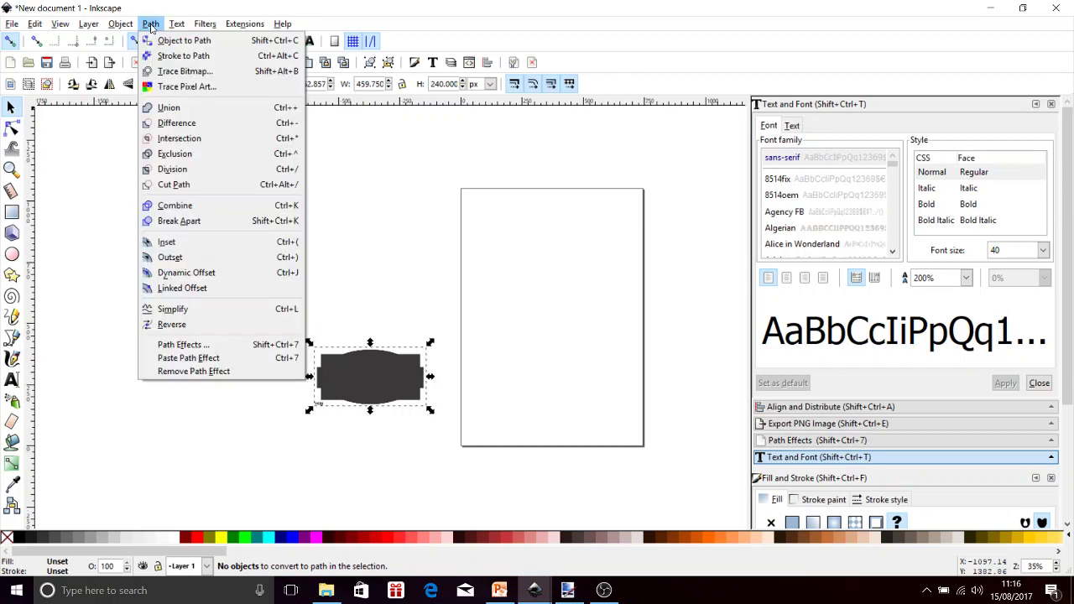
left_click(177, 71)
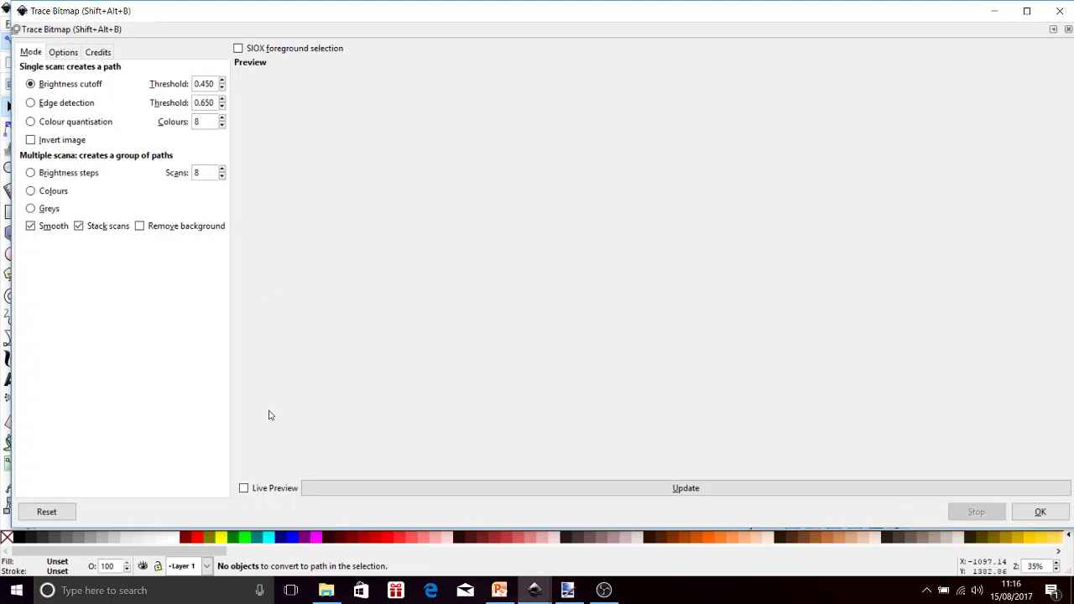
left_click(243, 488)
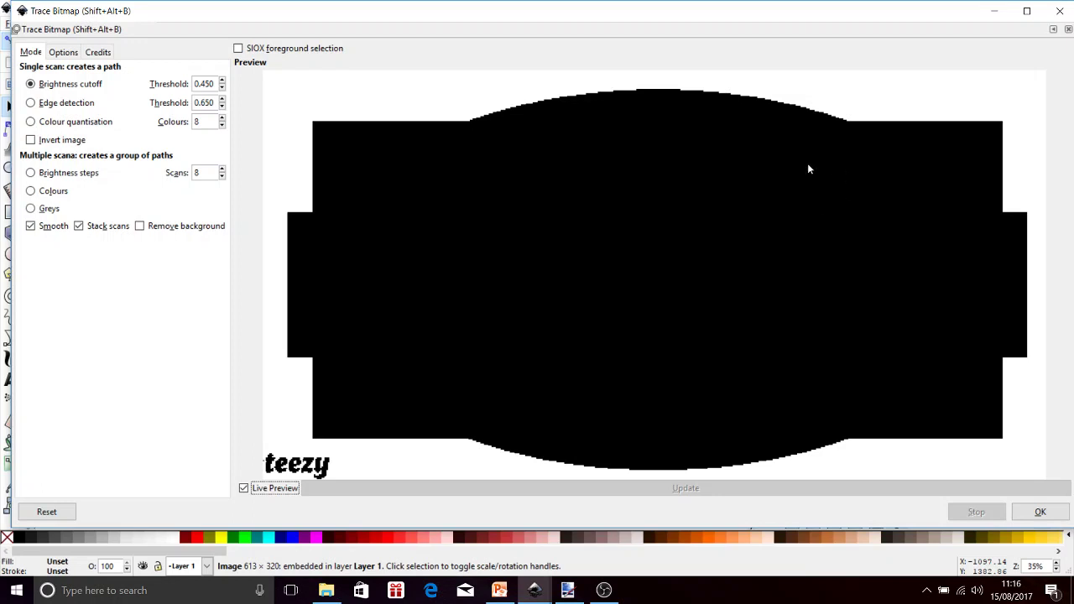
left_click(1041, 512)
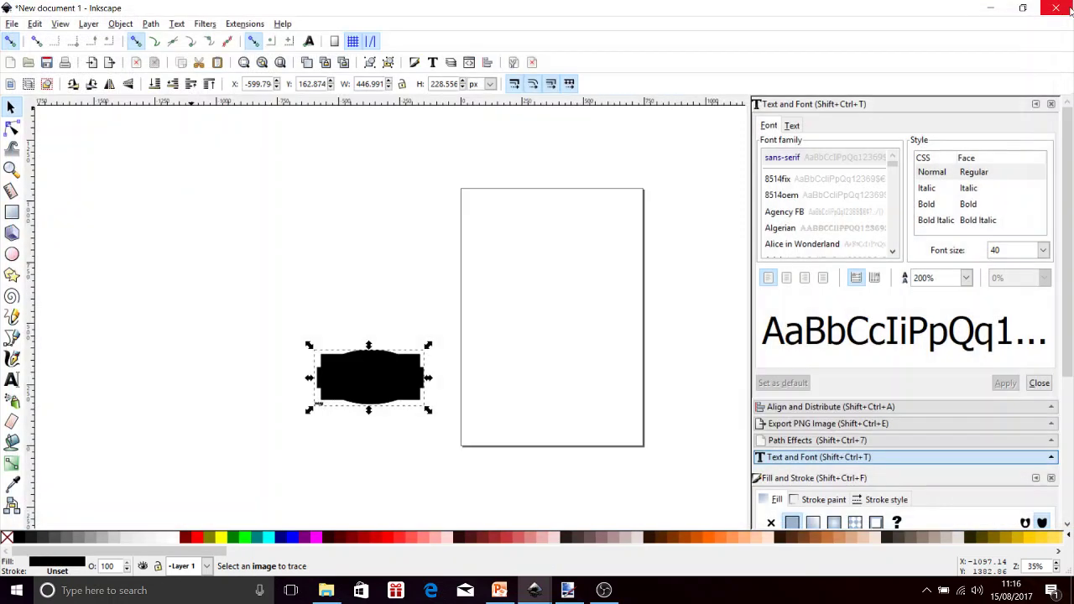
left_click(1060, 11)
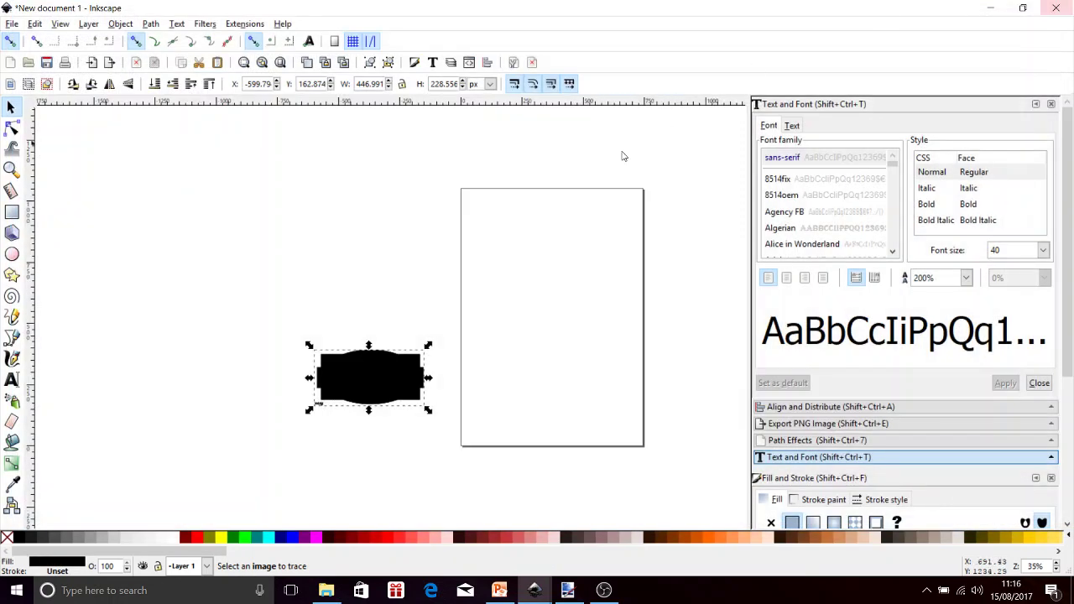
Move the traced plaque above the original bitmap and delete the original grey image.
left_click_drag(385, 368, 373, 281)
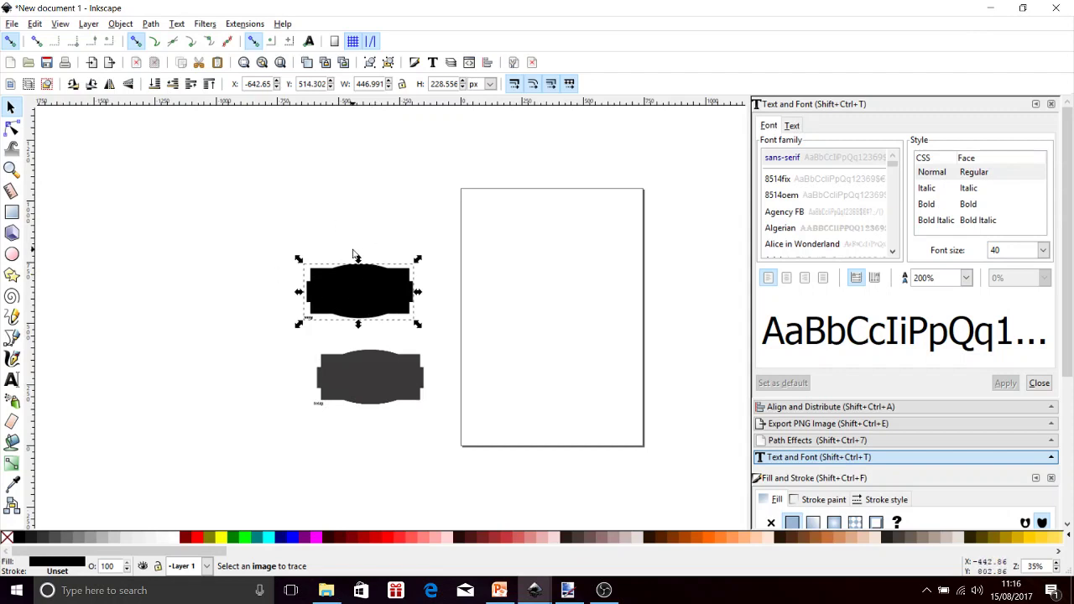
left_click(374, 376)
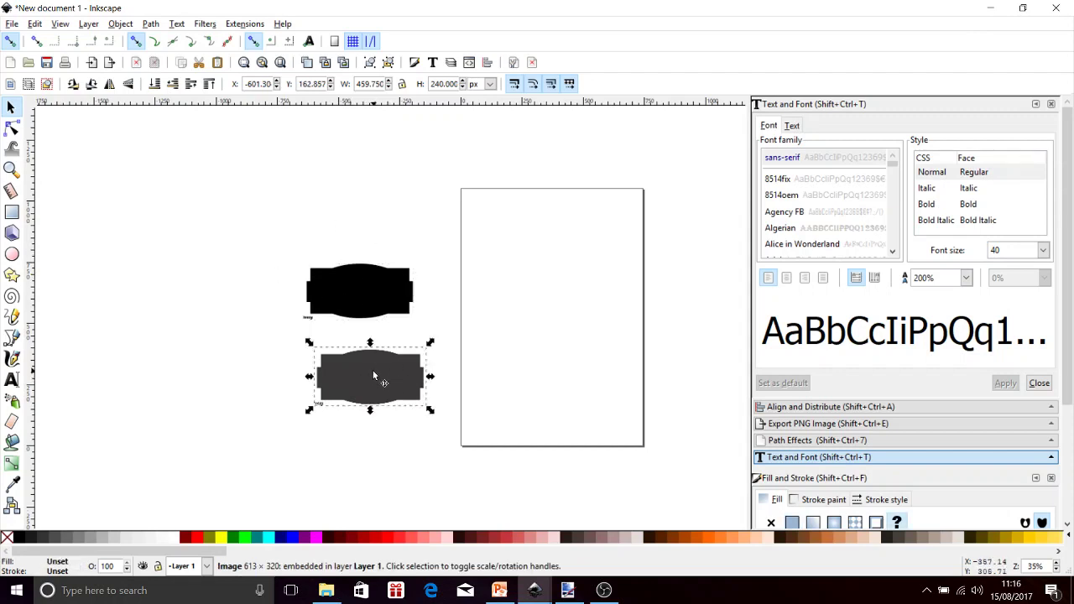
key("Delete")
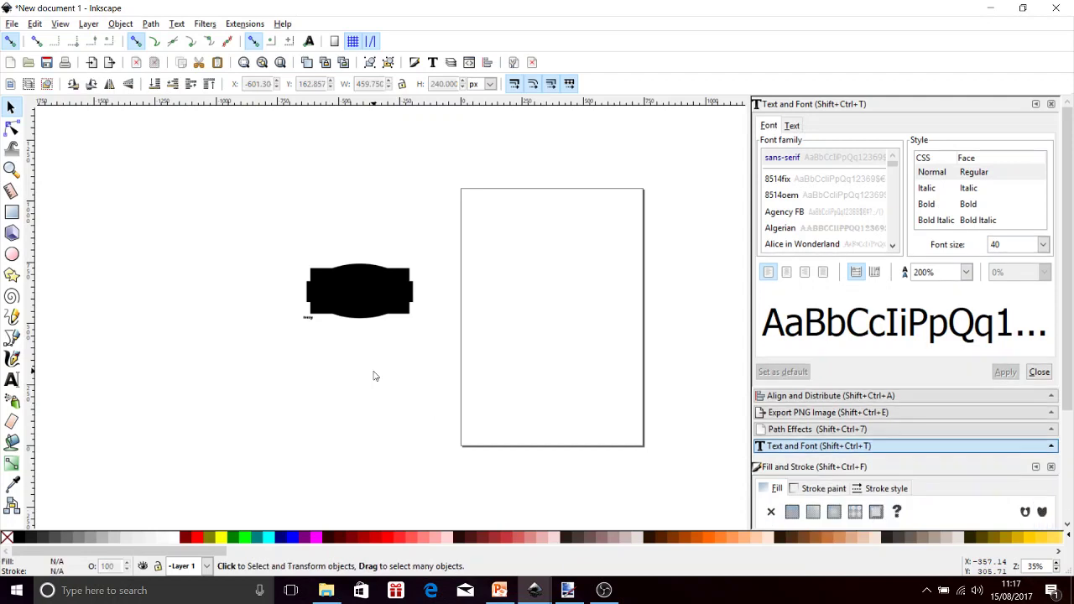
Make two duplicates of the traced plaque around the original and delete both copies.
left_click(352, 298)
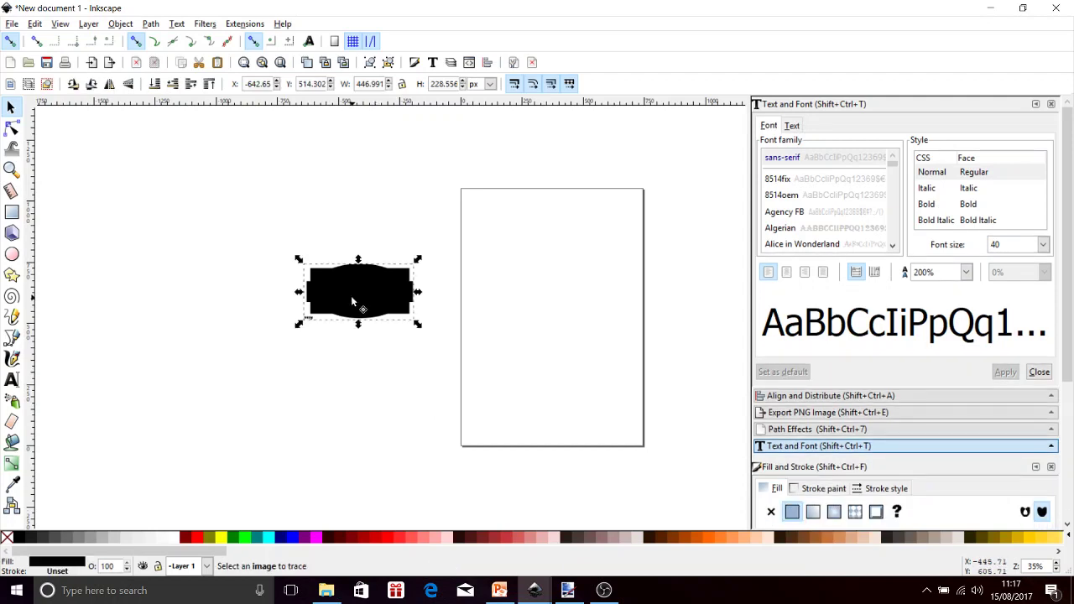
key("ctrl+d")
left_click_drag(350, 292, 207, 292)
key("ctrl+d")
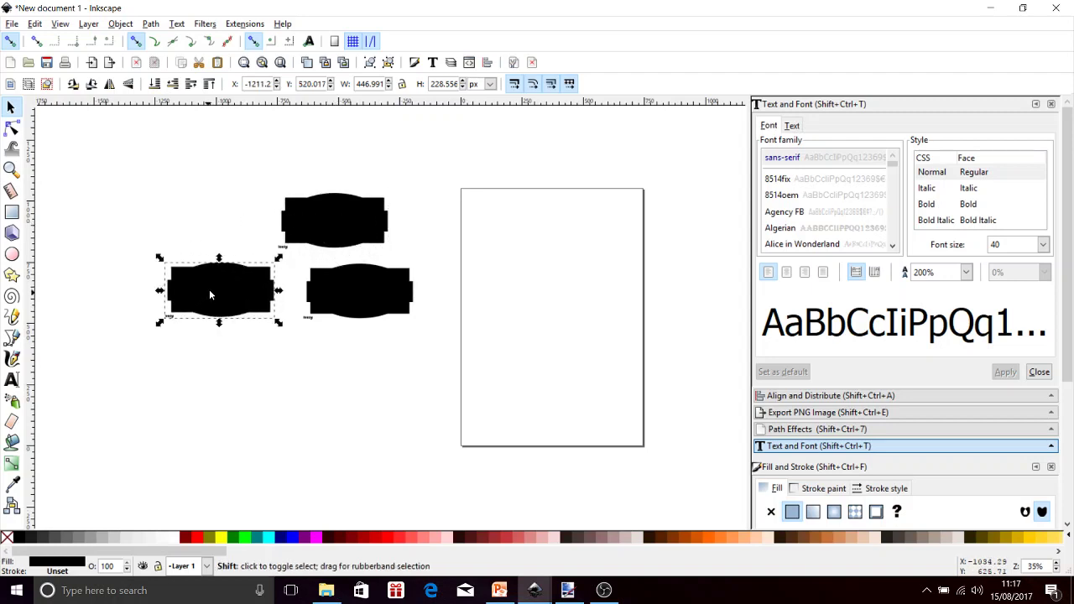
left_click(329, 215, "shift")
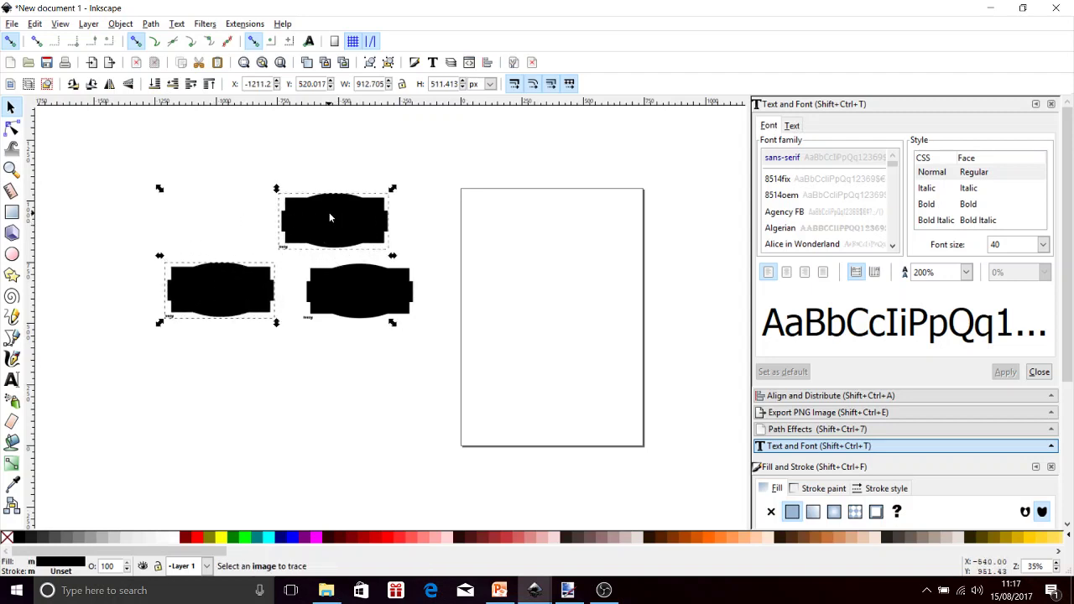
key("Delete")
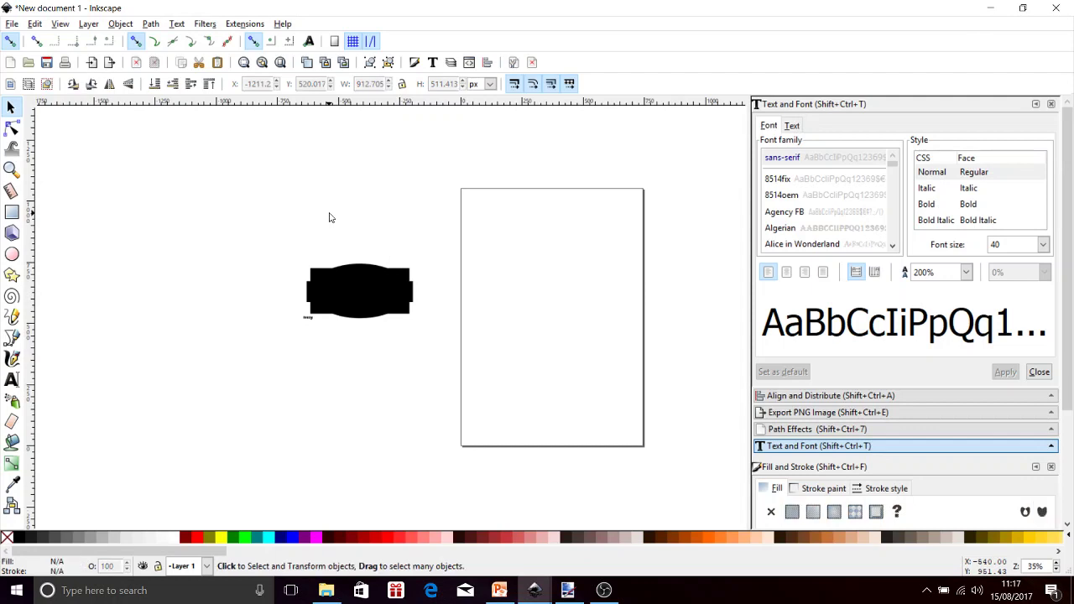
Give the traced plaque a flat black stroke and remove its fill, leaving an outline.
left_click(363, 282)
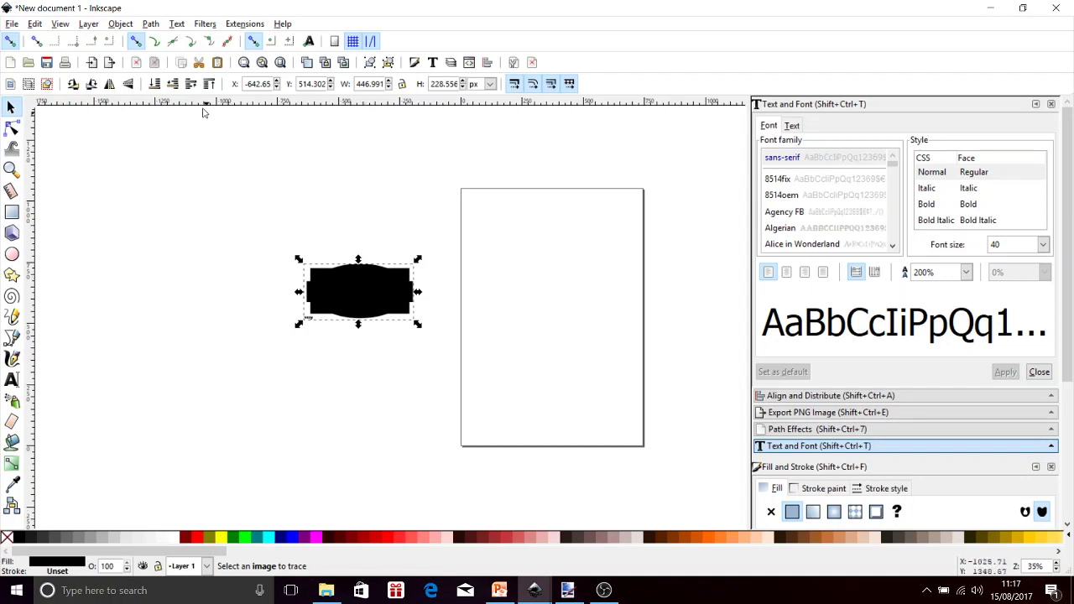
left_click(121, 23)
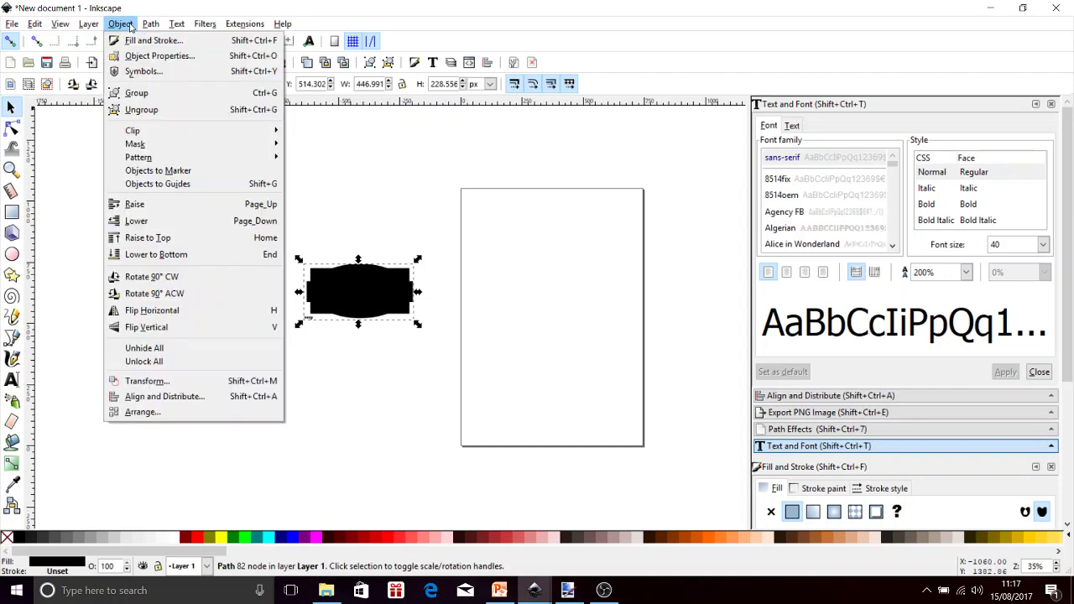
left_click(136, 40)
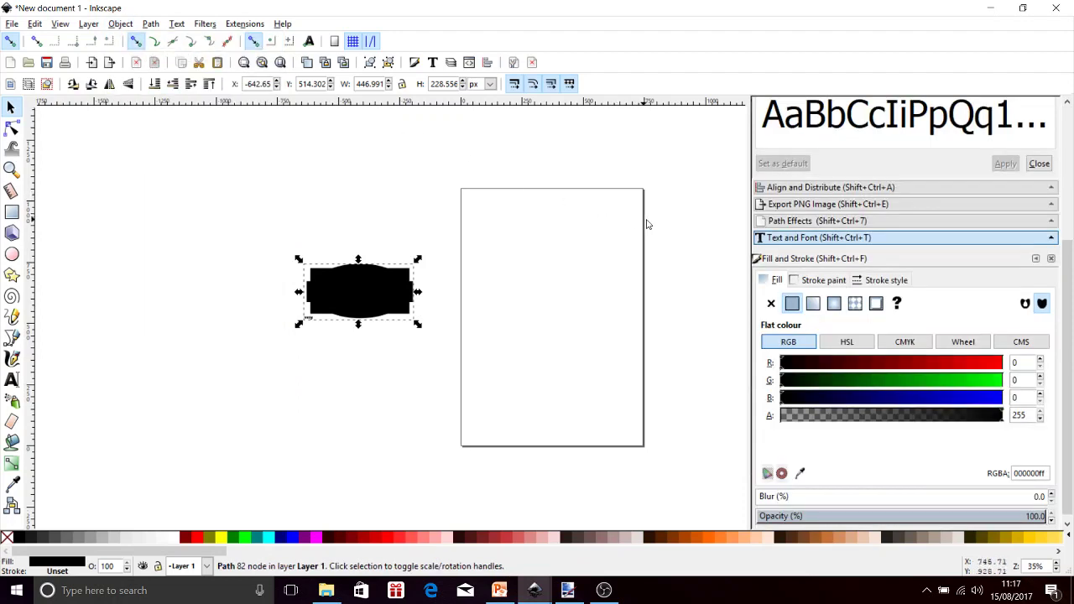
left_click(818, 280)
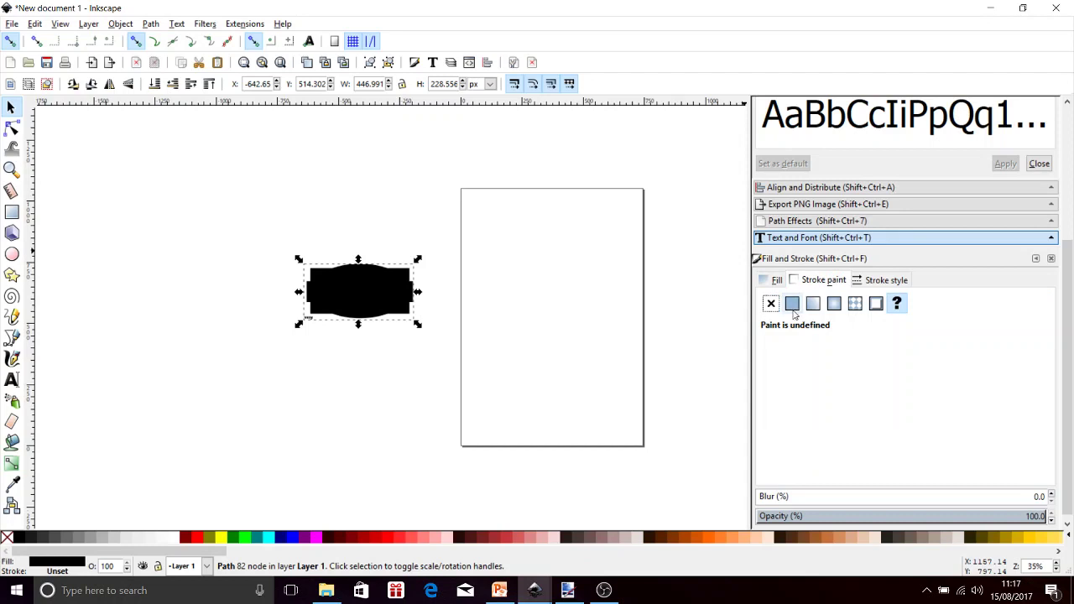
left_click(793, 310)
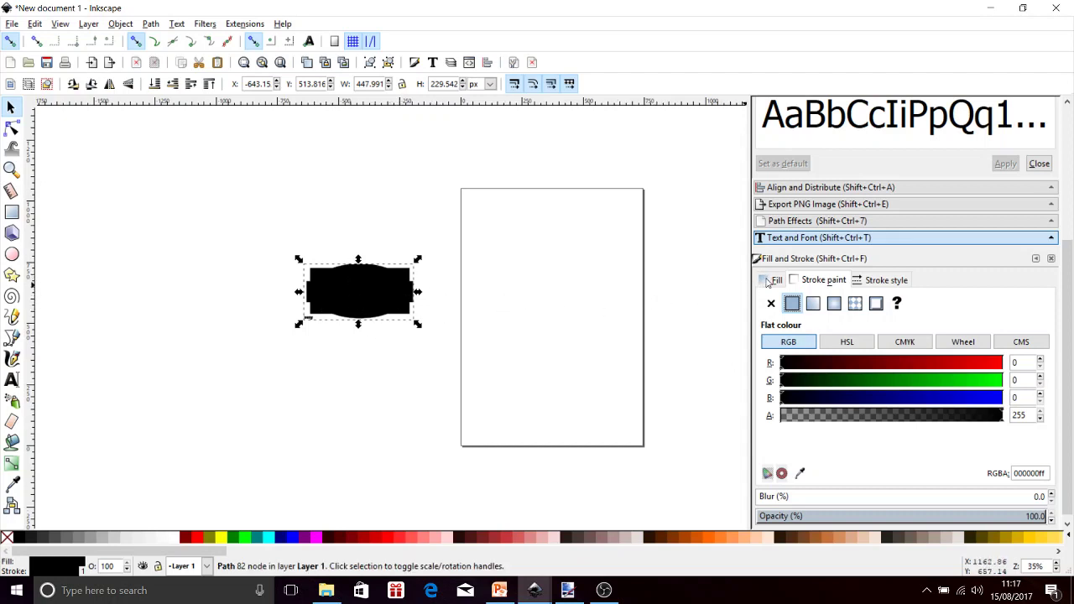
left_click(768, 282)
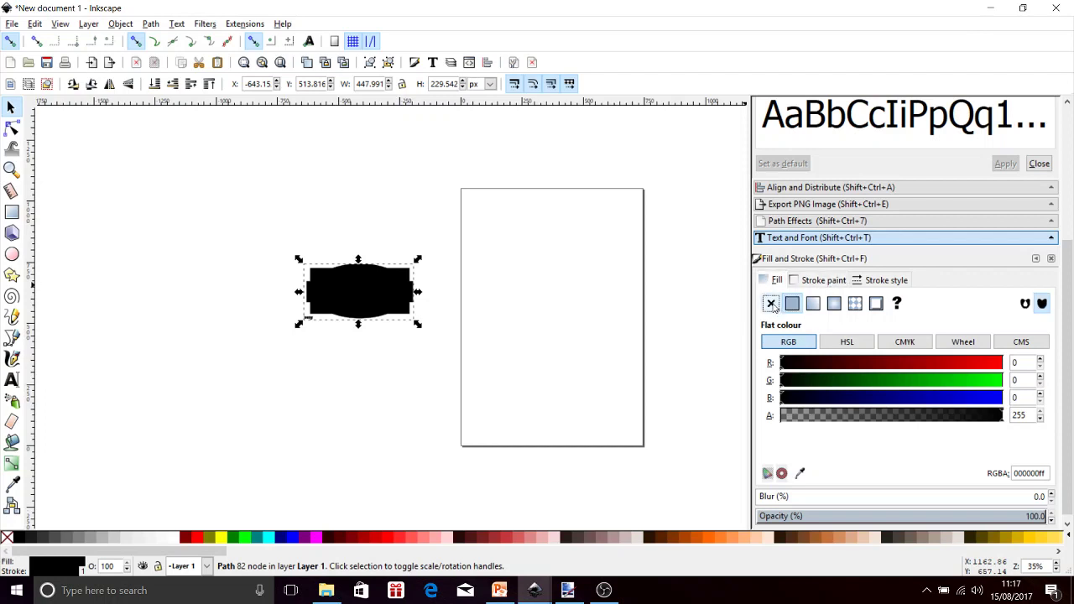
left_click(772, 304)
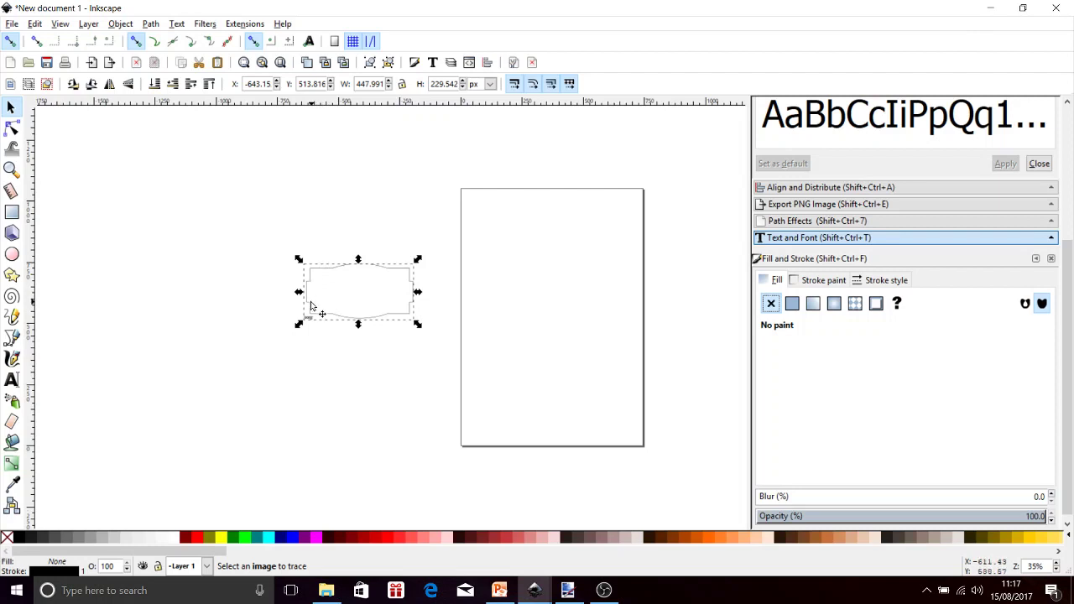
Remove the plaque outline's stroke paint and restore it as a flat black colour.
left_click(819, 283)
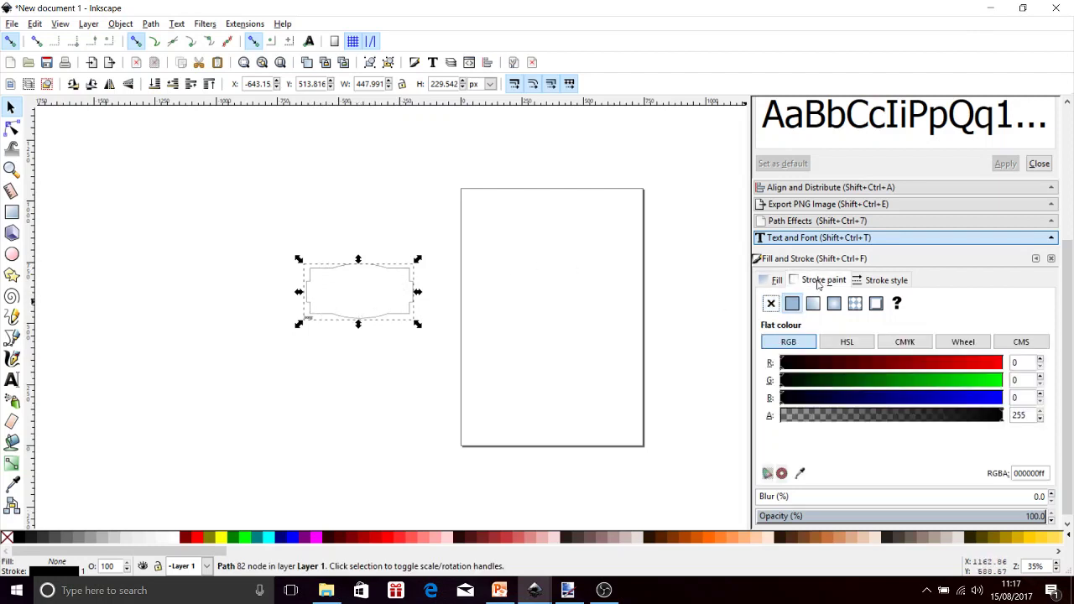
left_click(771, 304)
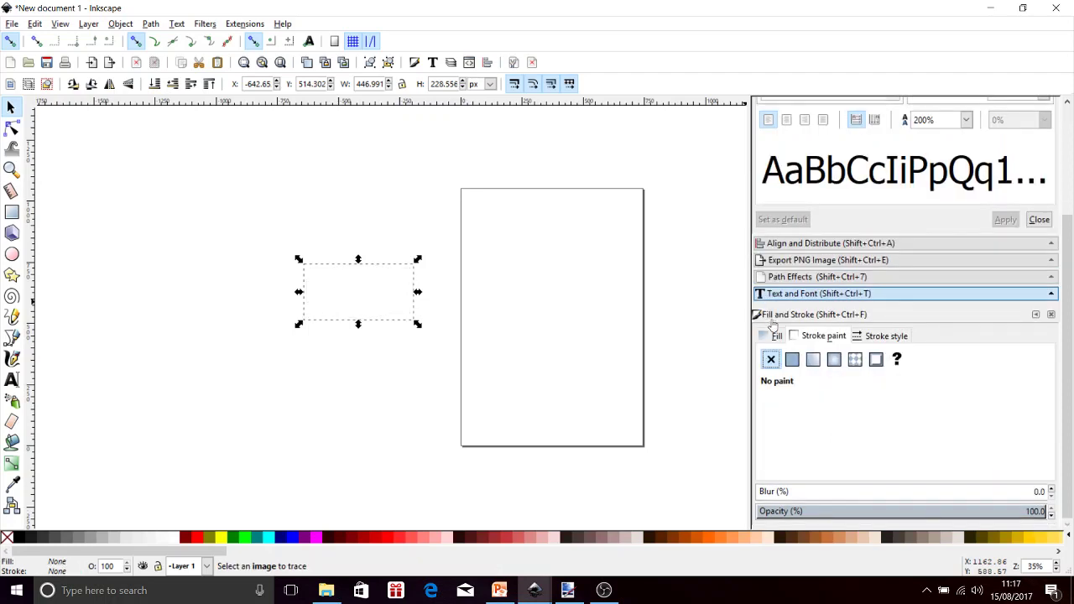
left_click(794, 363)
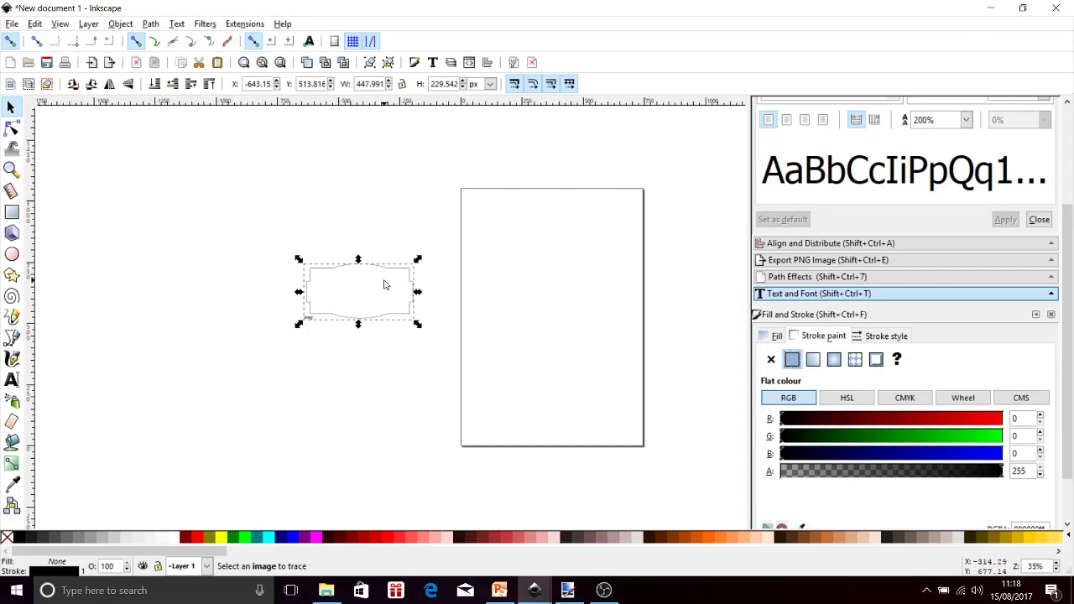
Add the text "Make A sign" inside the plaque outline.
scroll(385, 285, "up", 6)
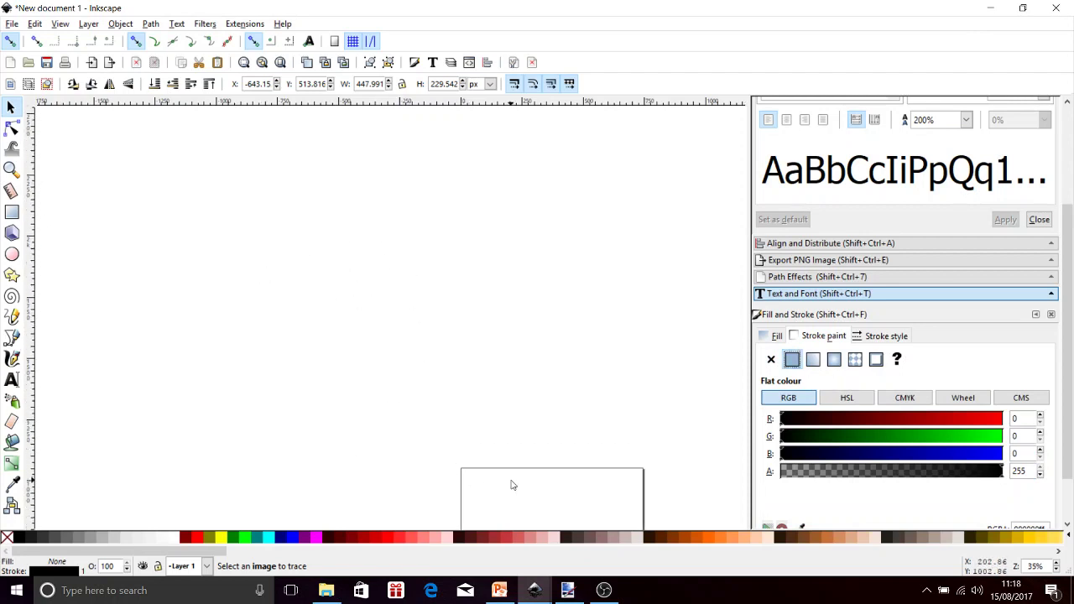
scroll(513, 486, "down", 6)
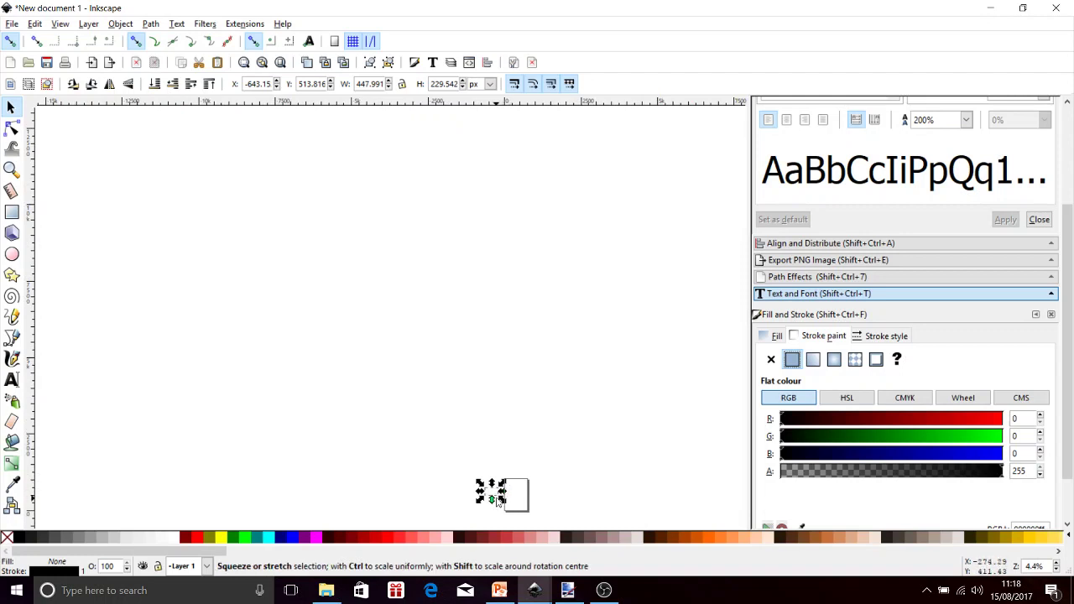
scroll(497, 500, "up", 7)
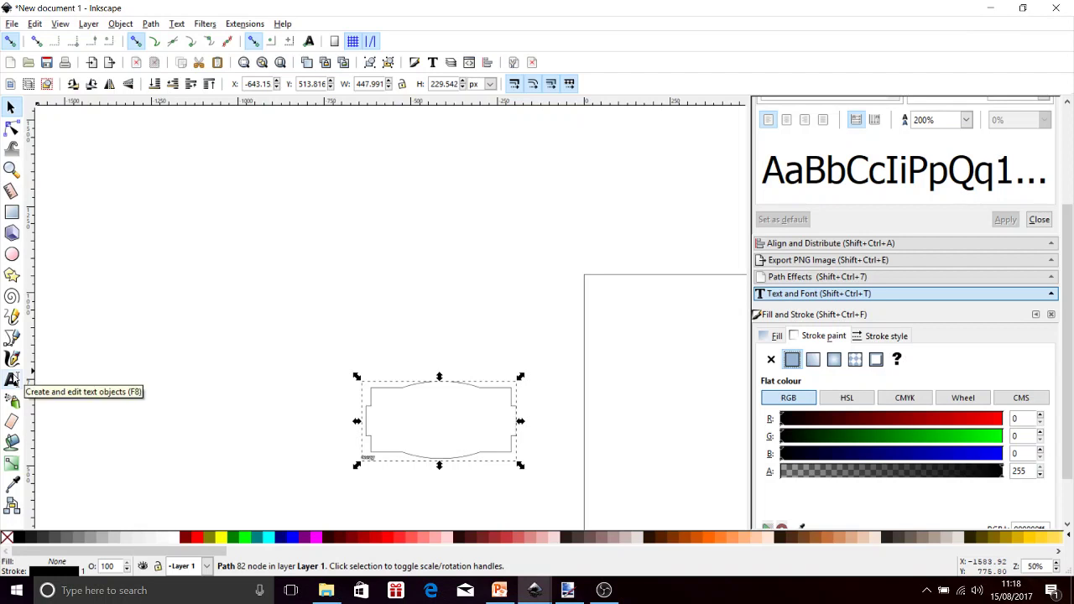
left_click(13, 380)
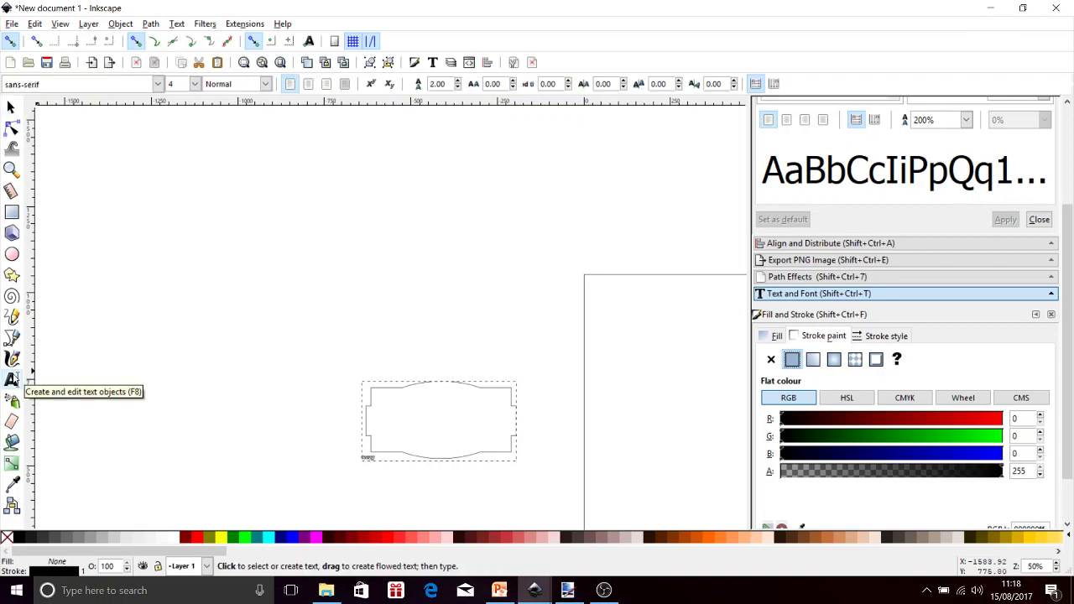
left_click(396, 421)
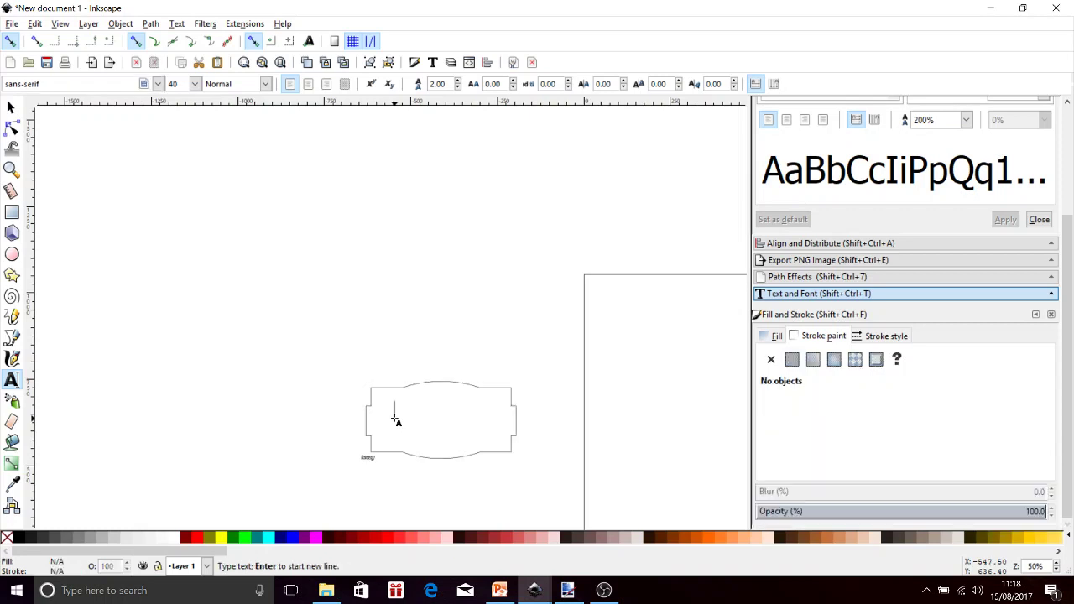
type("M")
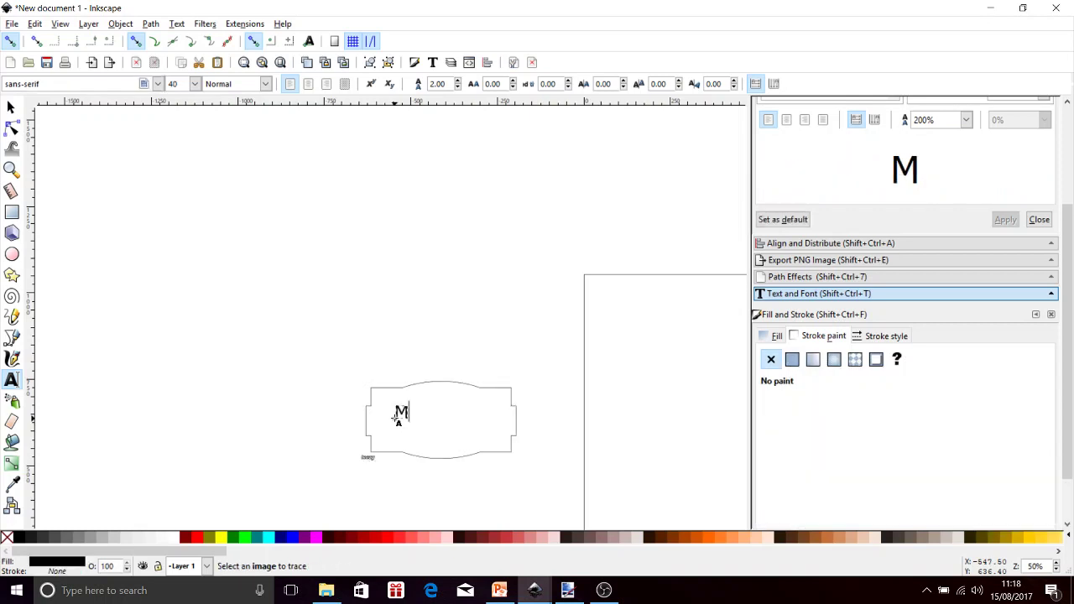
type("ake ")
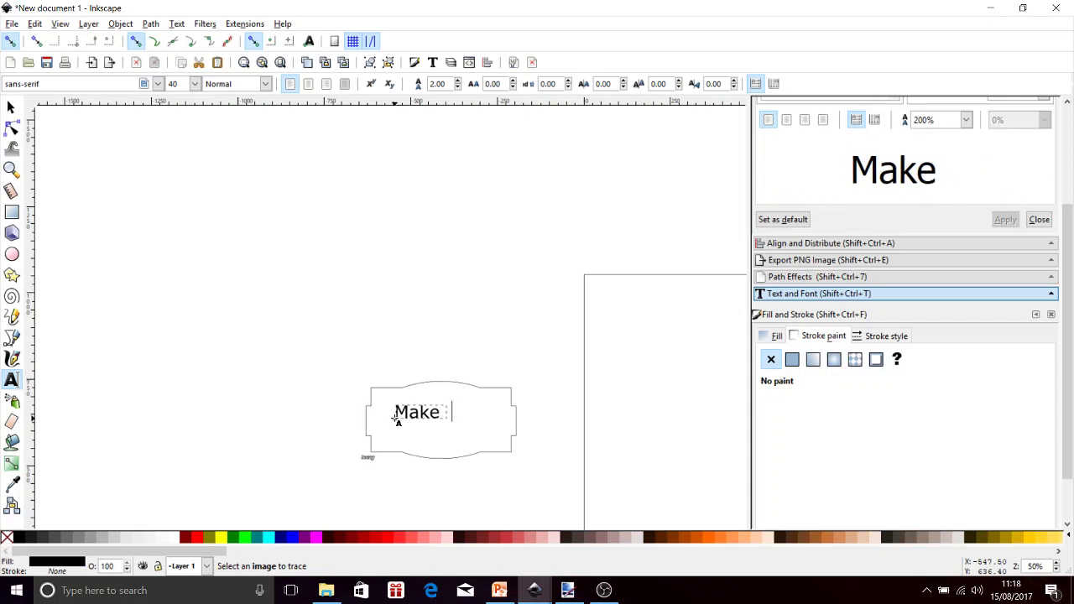
type("A ")
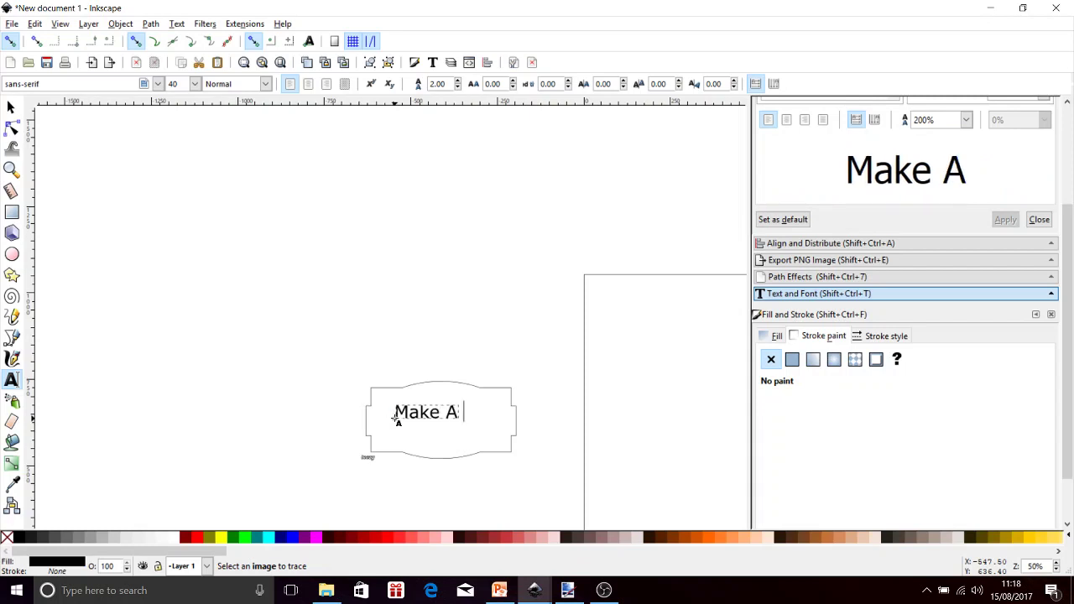
type("si")
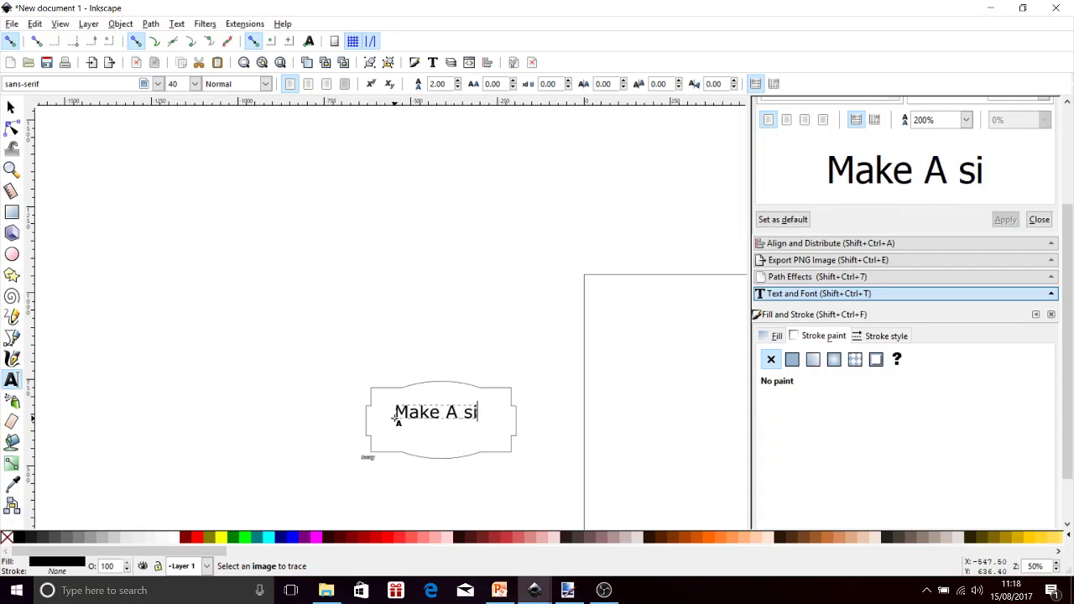
type("gn")
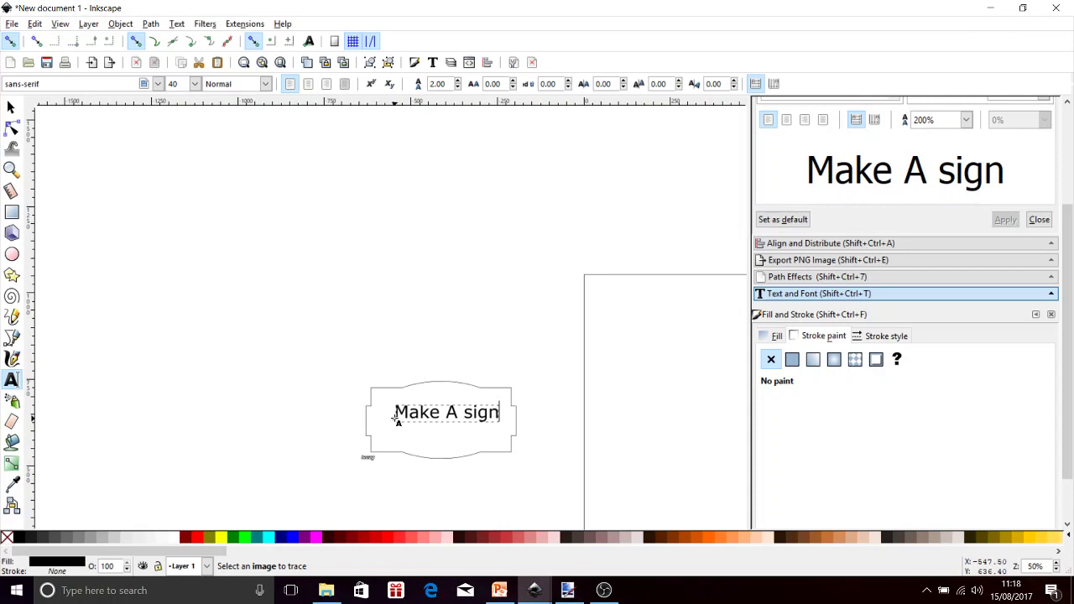
Change the font of the whole "Make A sign" text to Carnivalee Freakshow.
triple_click(500, 410)
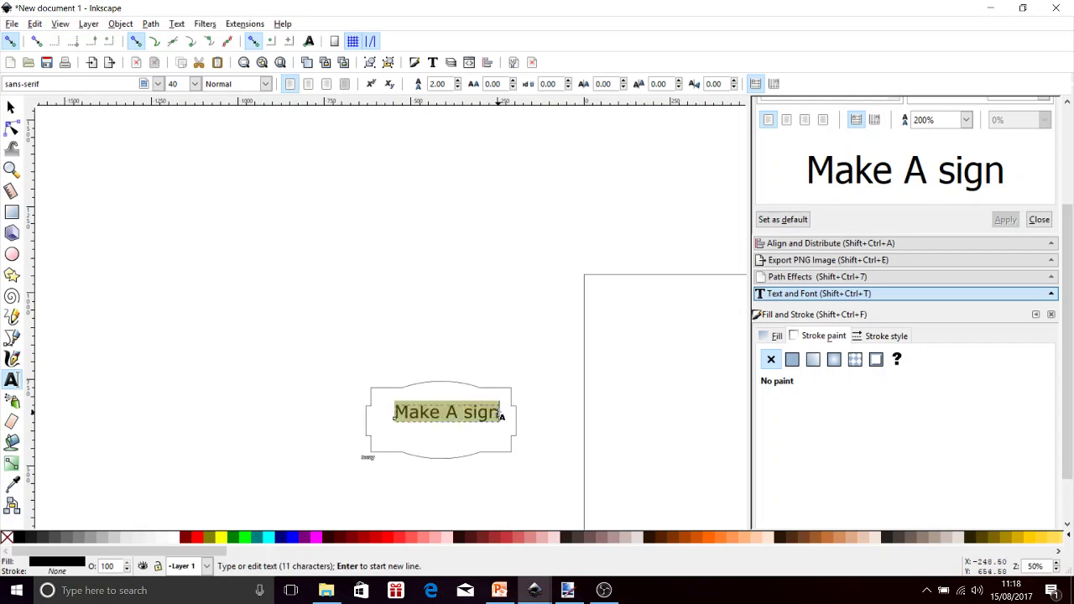
left_click(178, 25)
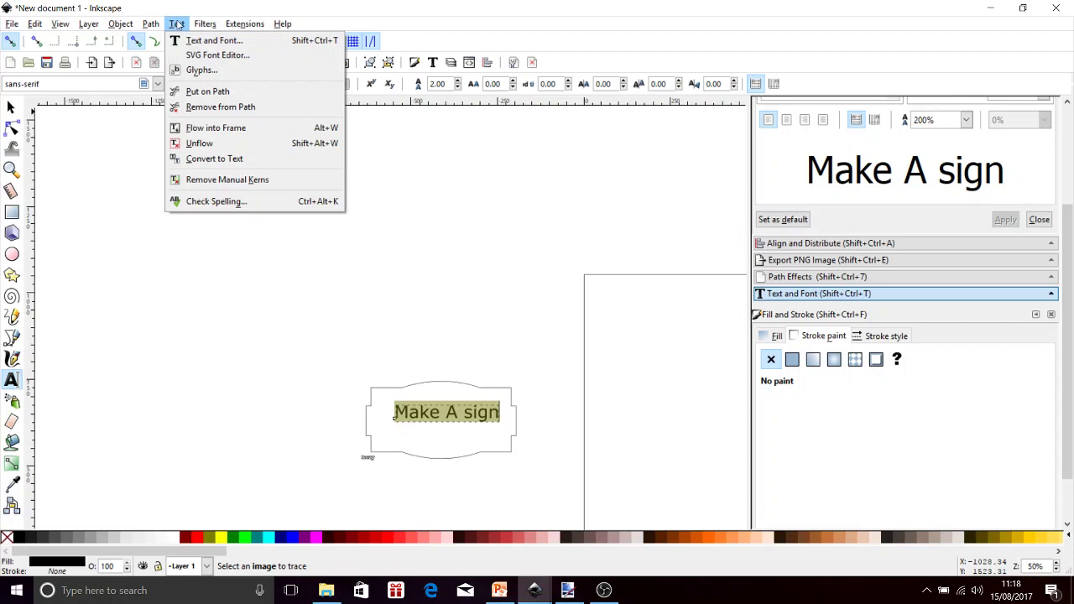
left_click(194, 40)
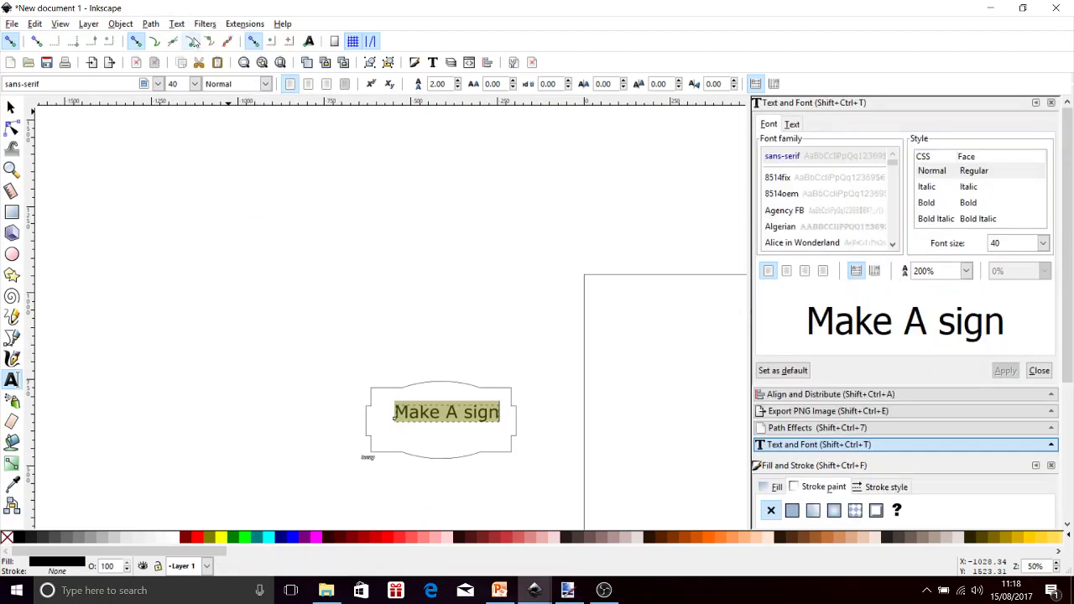
left_click(894, 214)
left_click(894, 214)
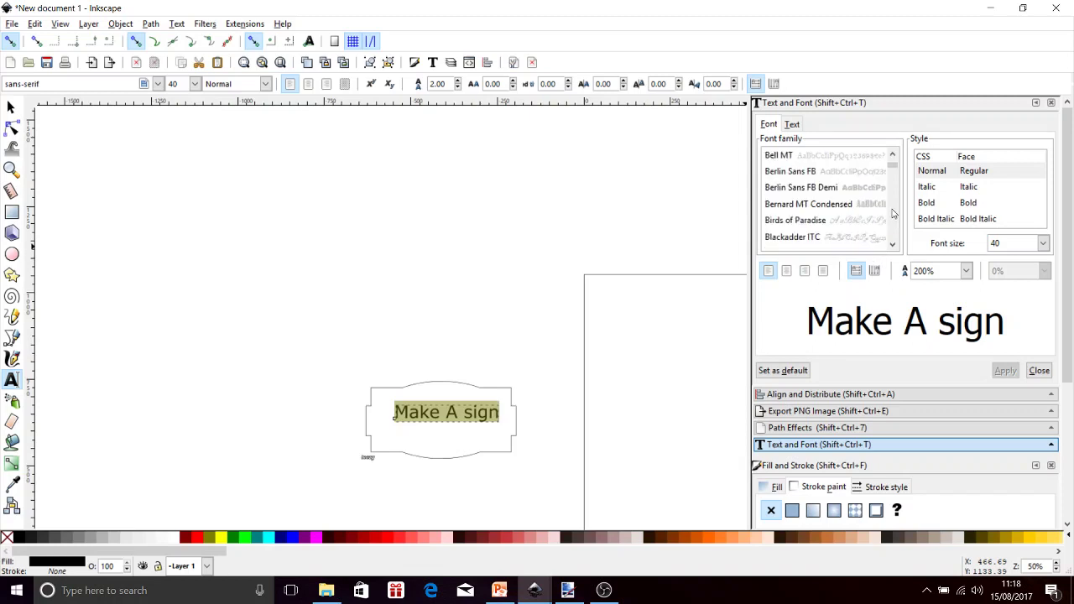
left_click(894, 215)
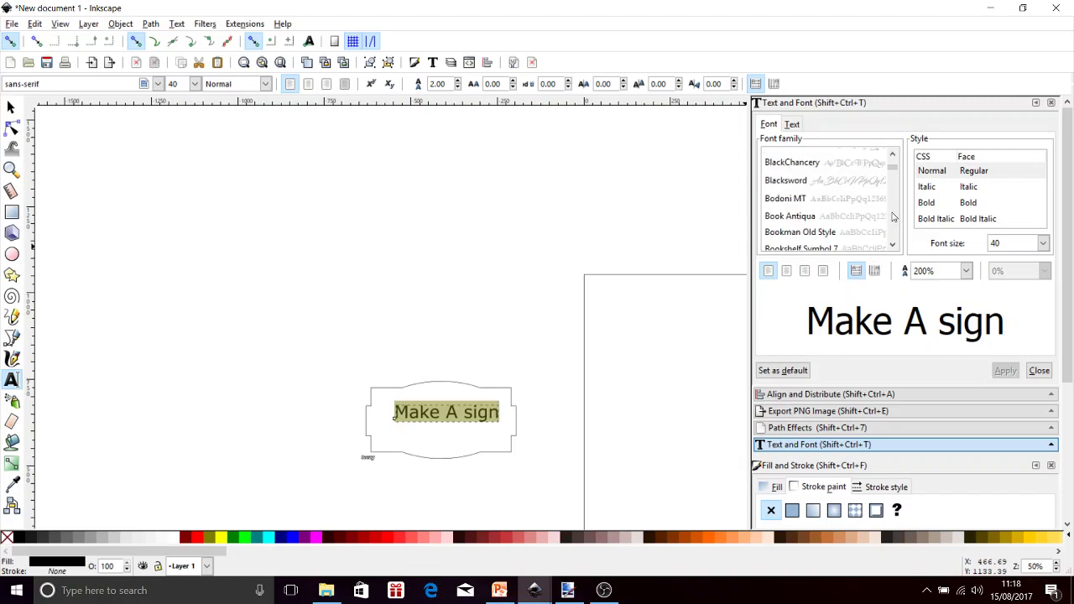
left_click(894, 217)
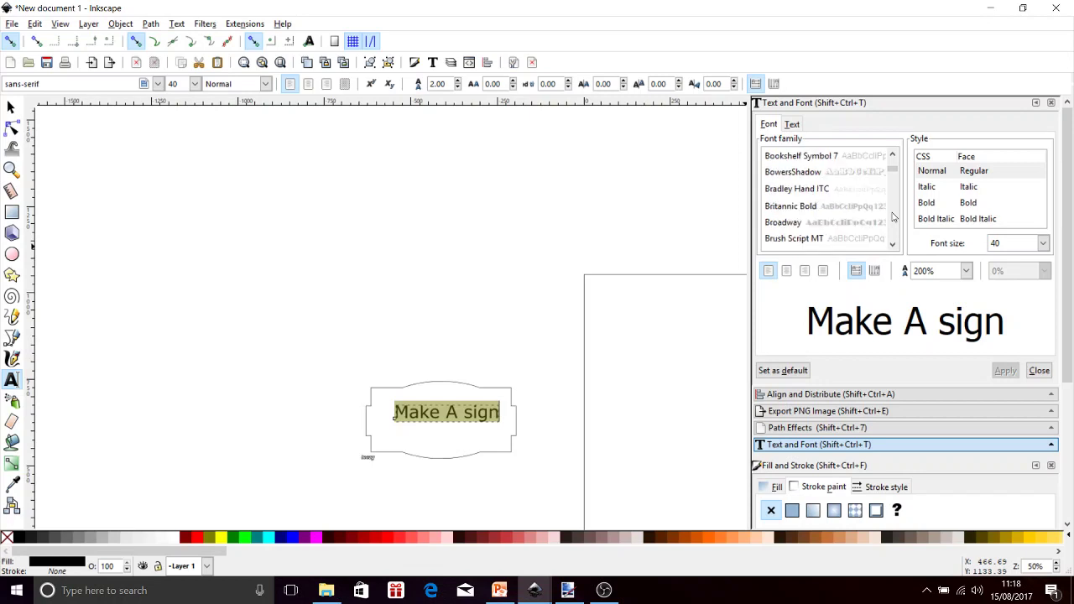
left_click(894, 217)
left_click(894, 218)
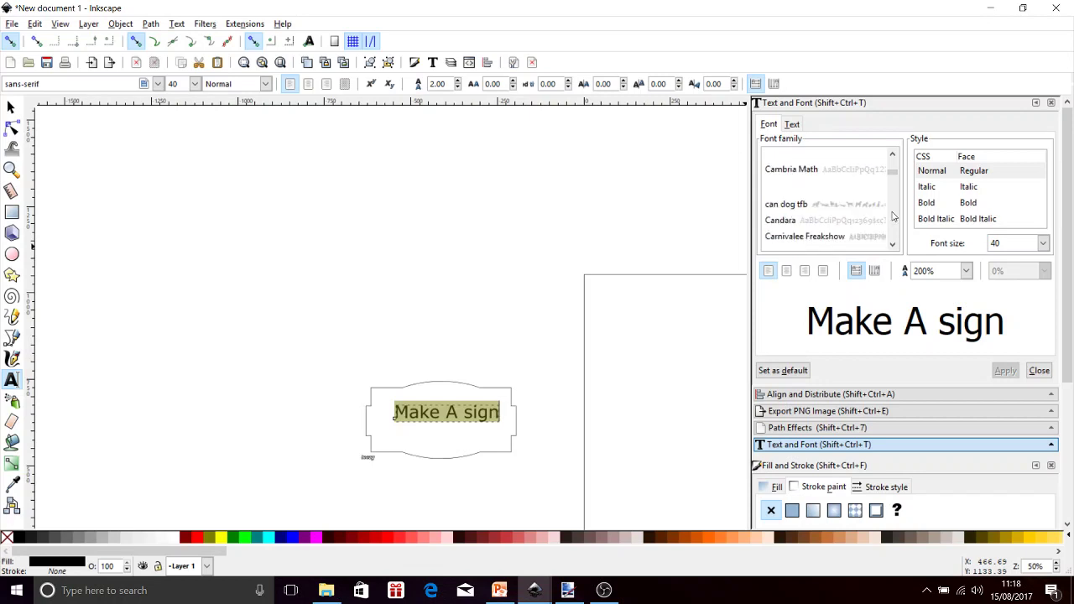
left_click(818, 238)
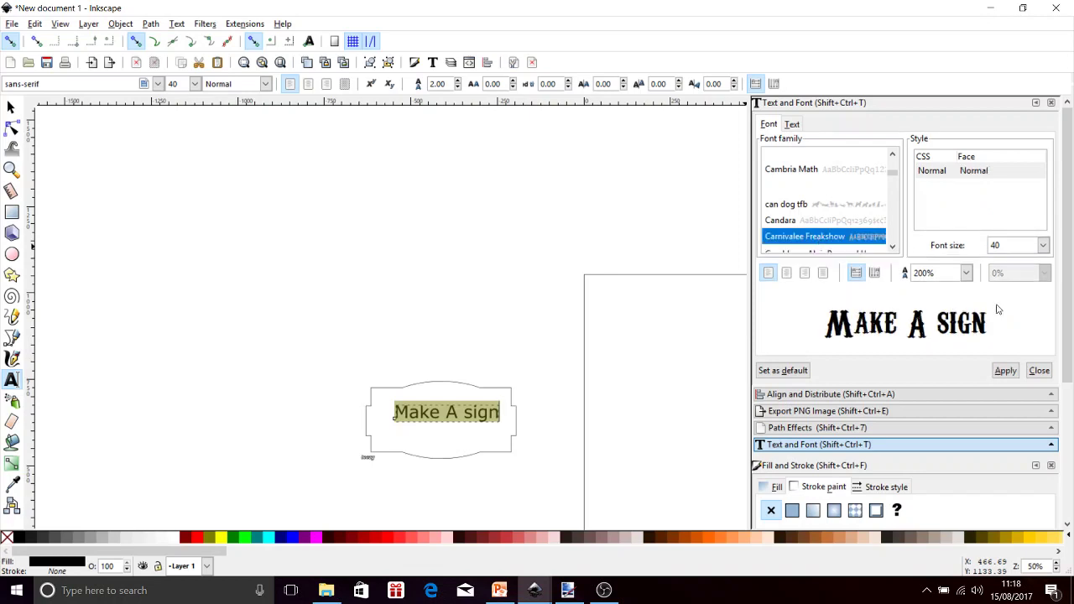
left_click(1004, 371)
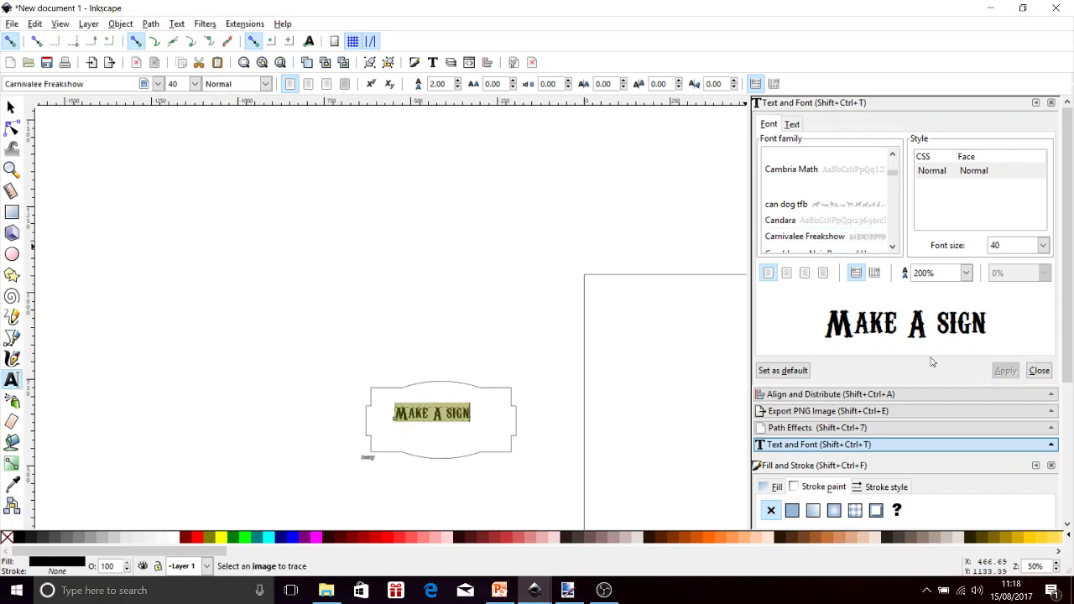
Enlarge the sign text to about 343 by 107 px and move it roughly to the middle of the plaque.
scroll(479, 417, "up", 2)
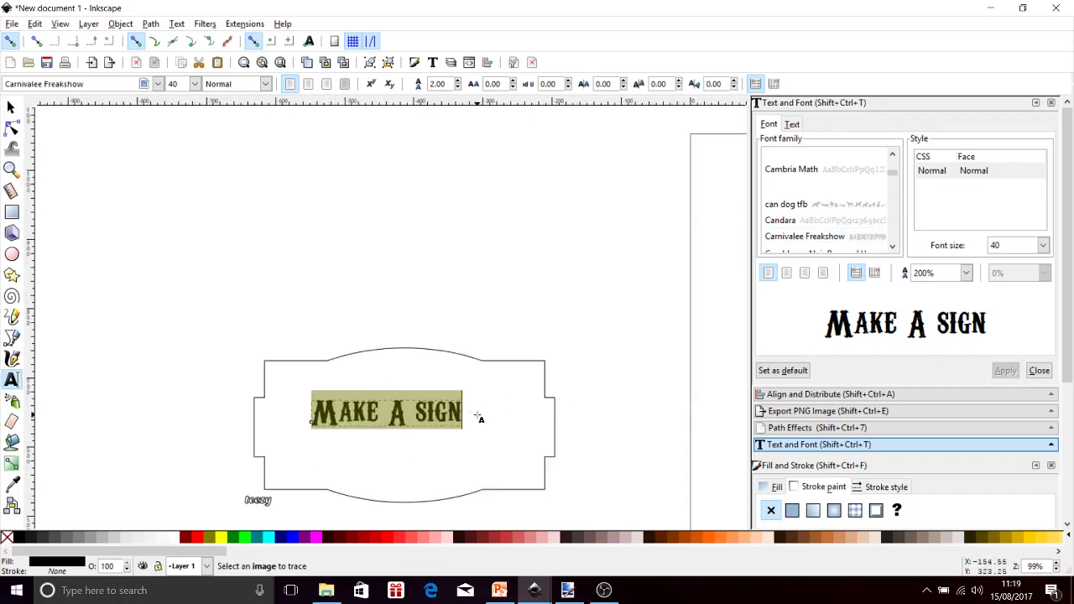
left_click(453, 399)
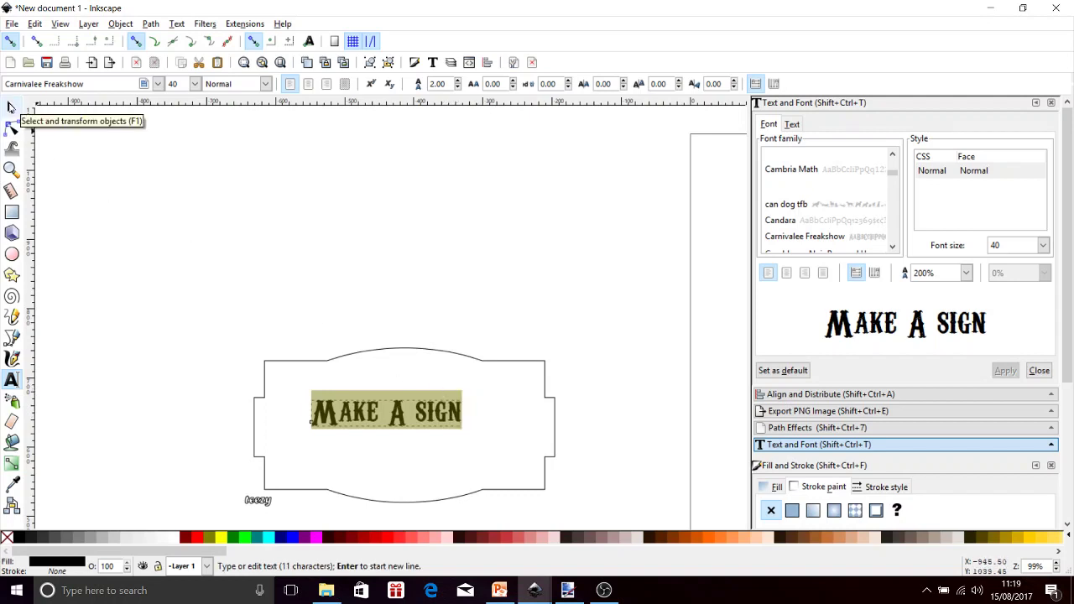
left_click(10, 107)
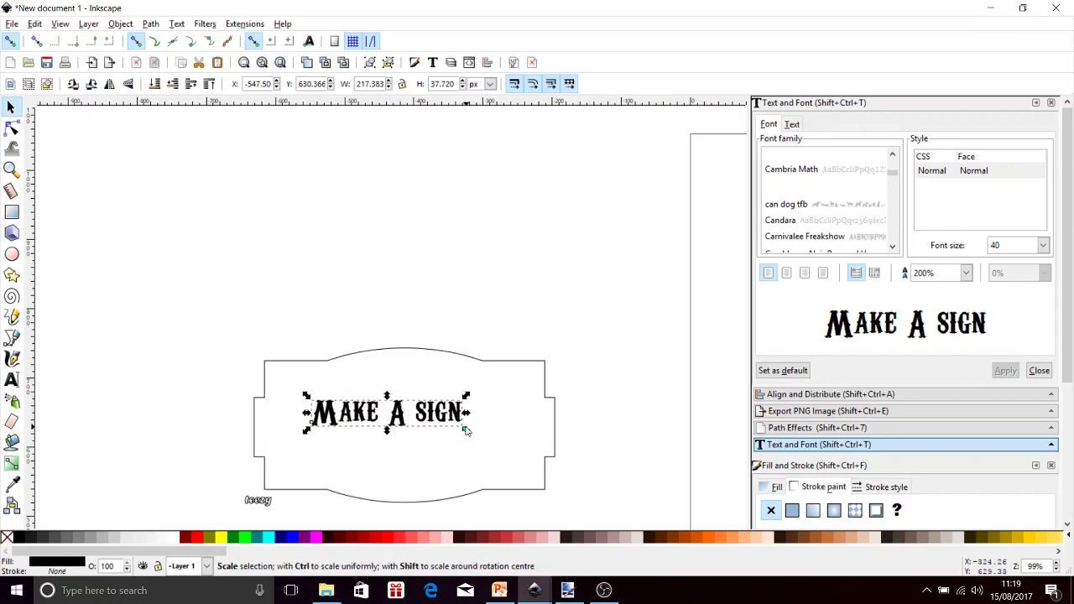
left_click_drag(467, 431, 533, 473)
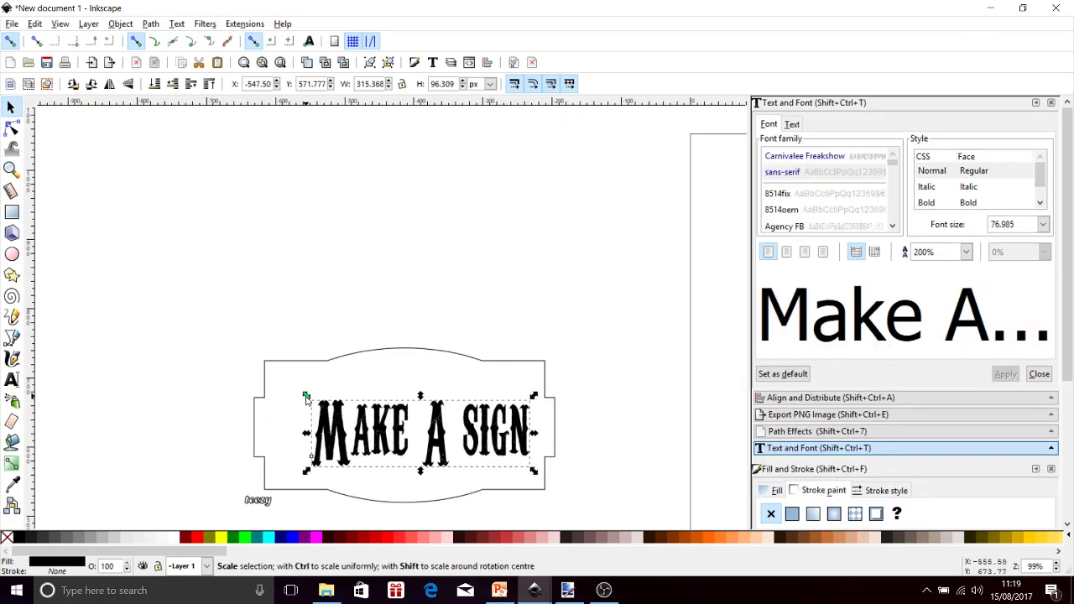
left_click_drag(306, 397, 287, 388)
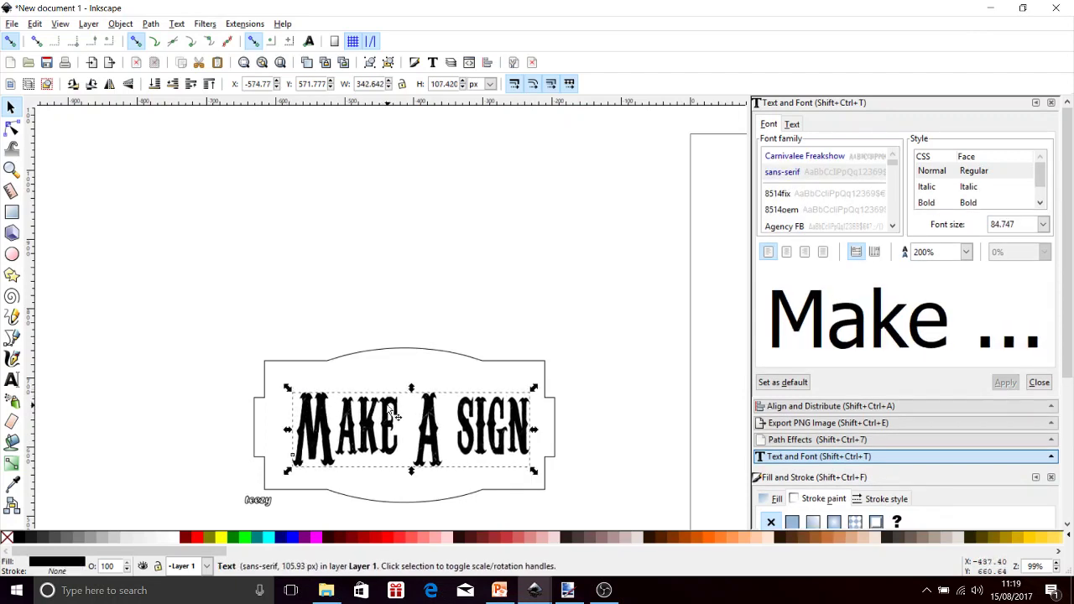
left_click_drag(371, 423, 360, 416)
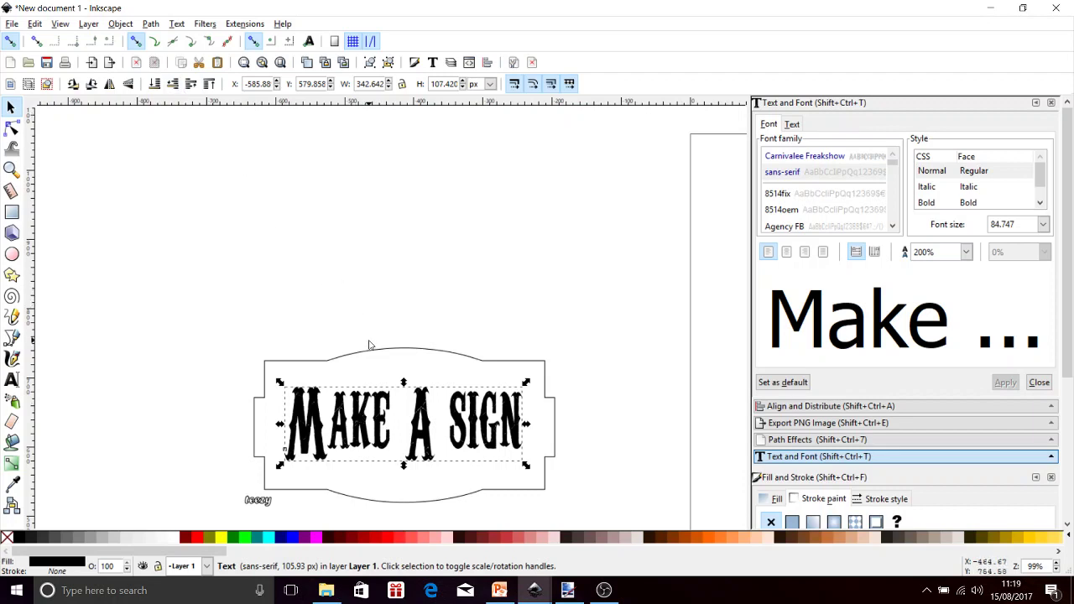
Centre the text and plaque outline on both the horizontal and vertical axes relative to Last selected, and group them.
key("shift")
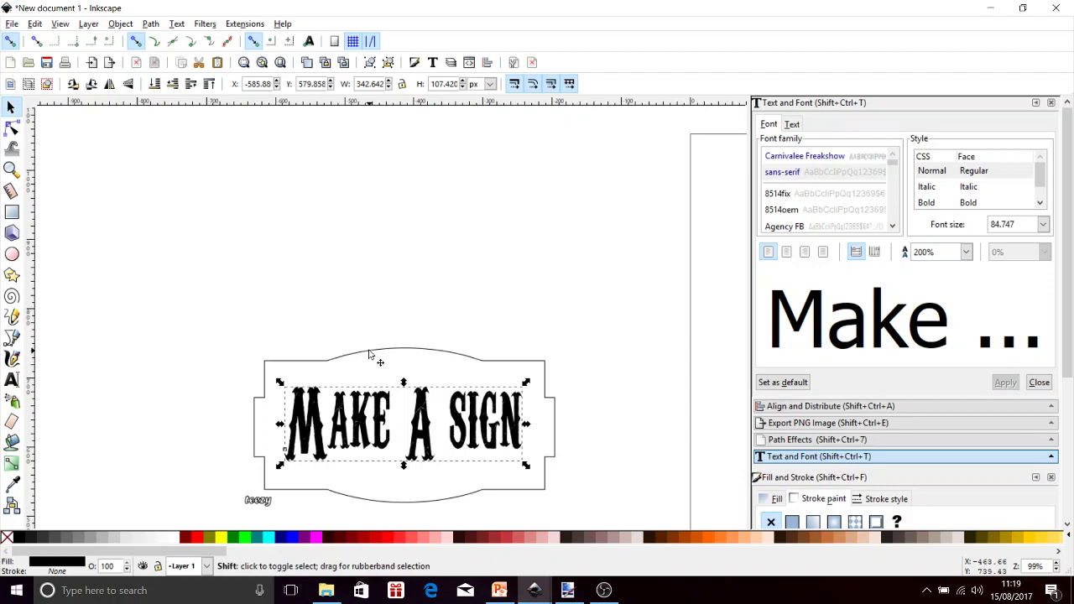
left_click(370, 353, "shift")
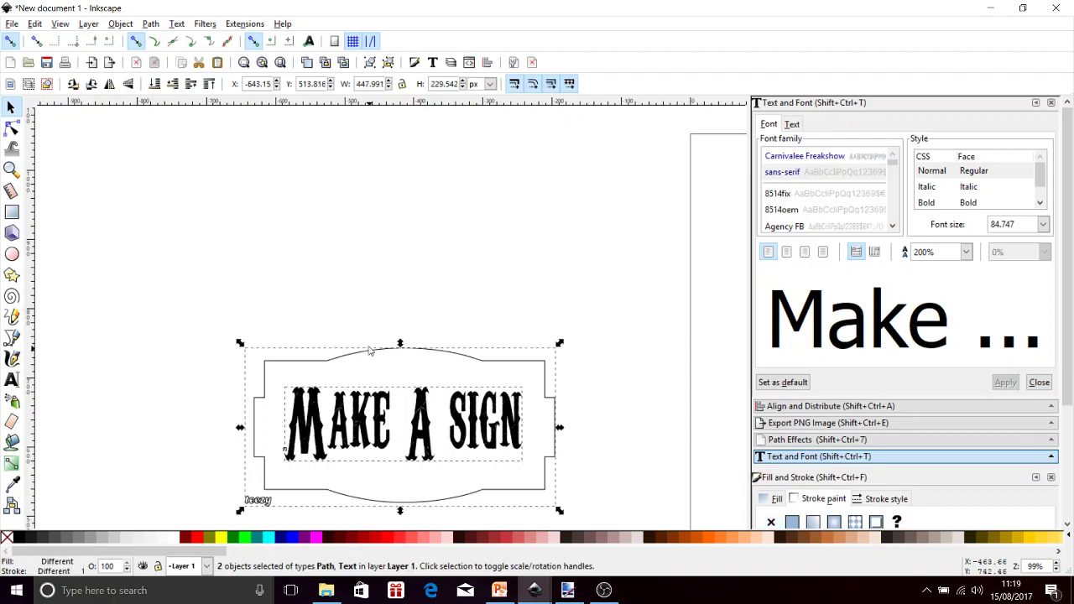
left_click(120, 23)
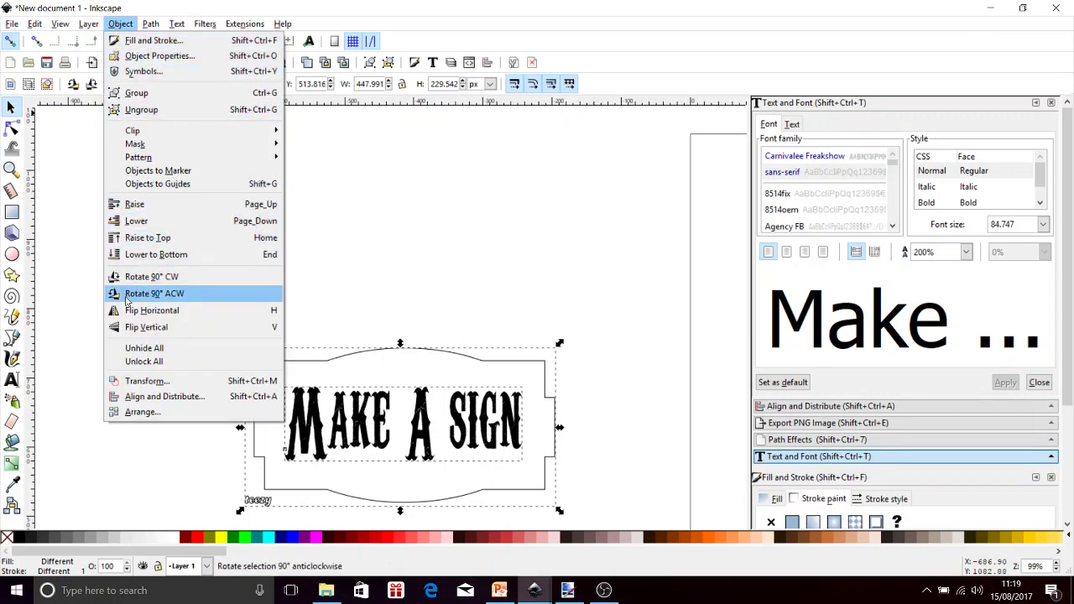
left_click(150, 397)
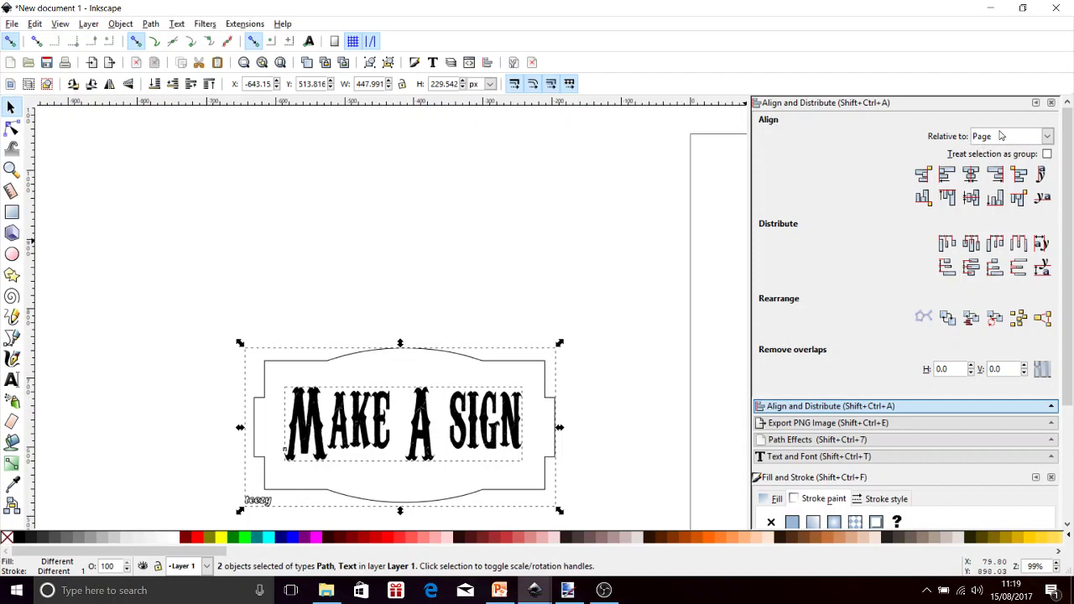
left_click(1047, 137)
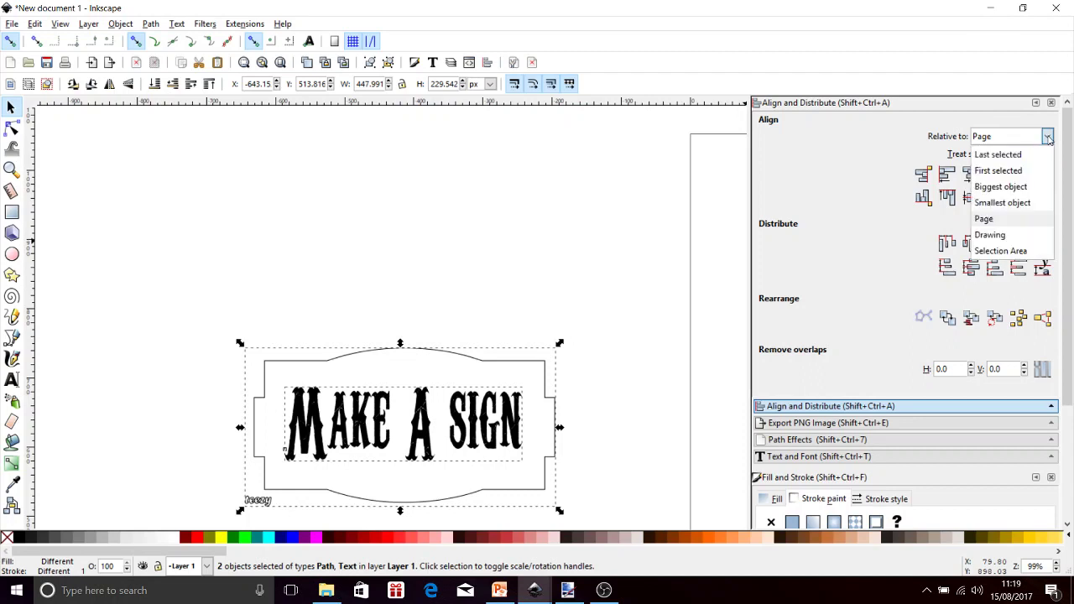
left_click(1014, 155)
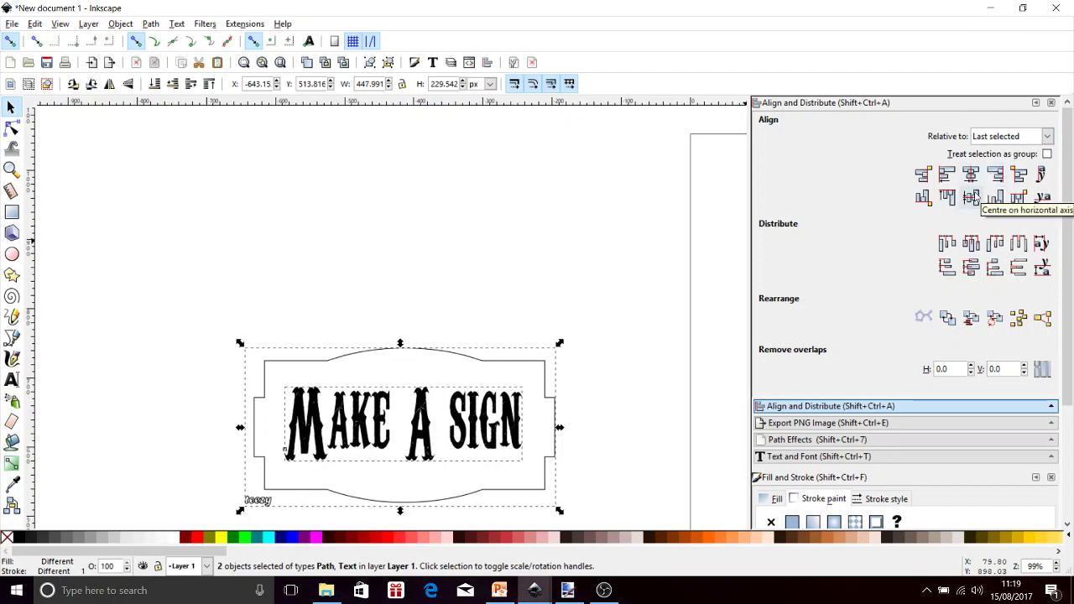
left_click(974, 196)
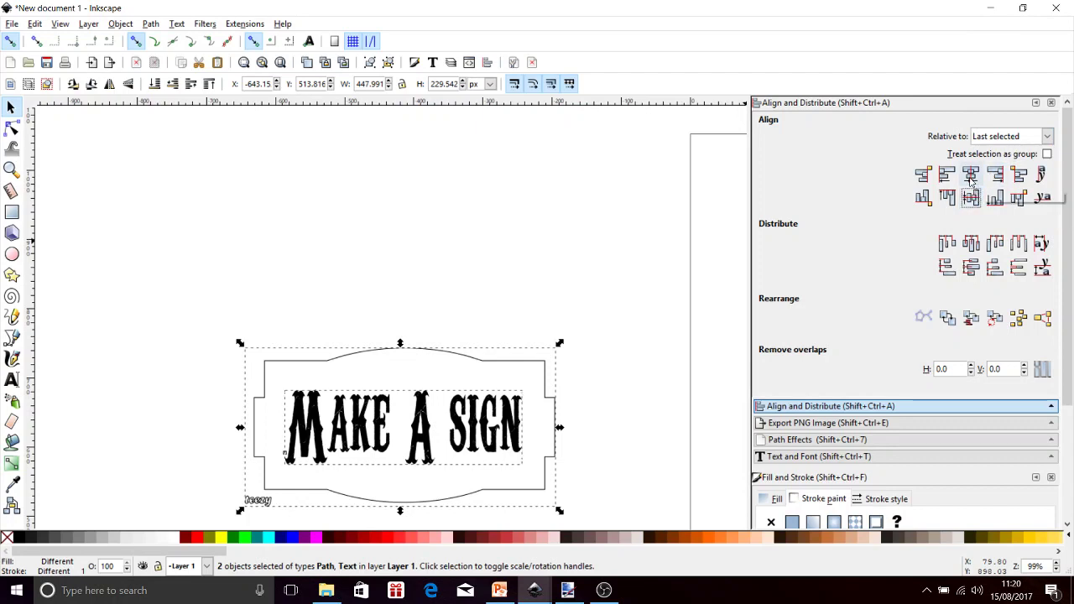
left_click(971, 175)
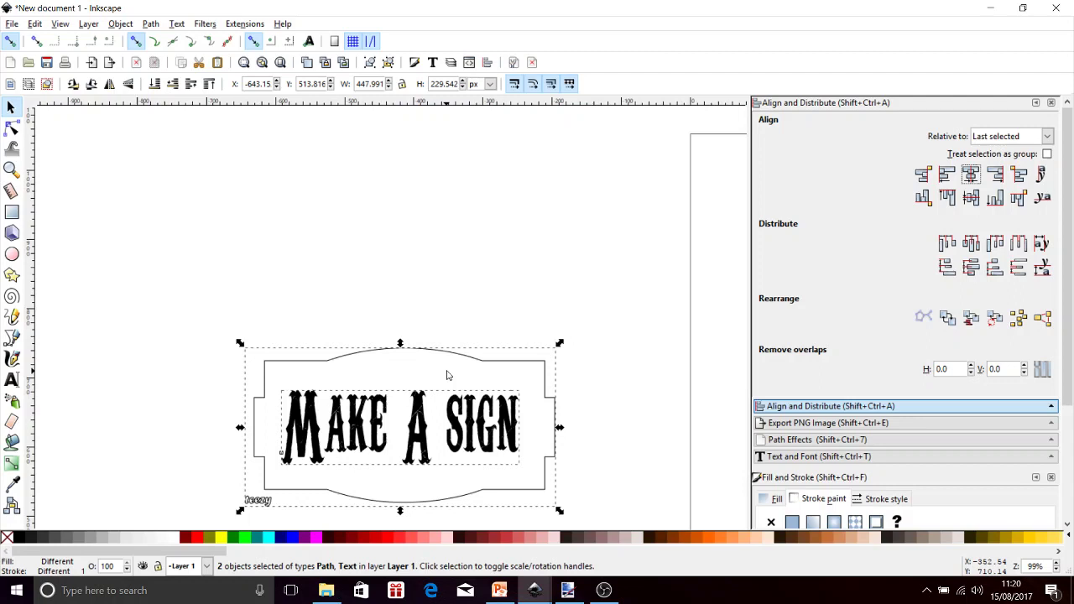
left_click(122, 24)
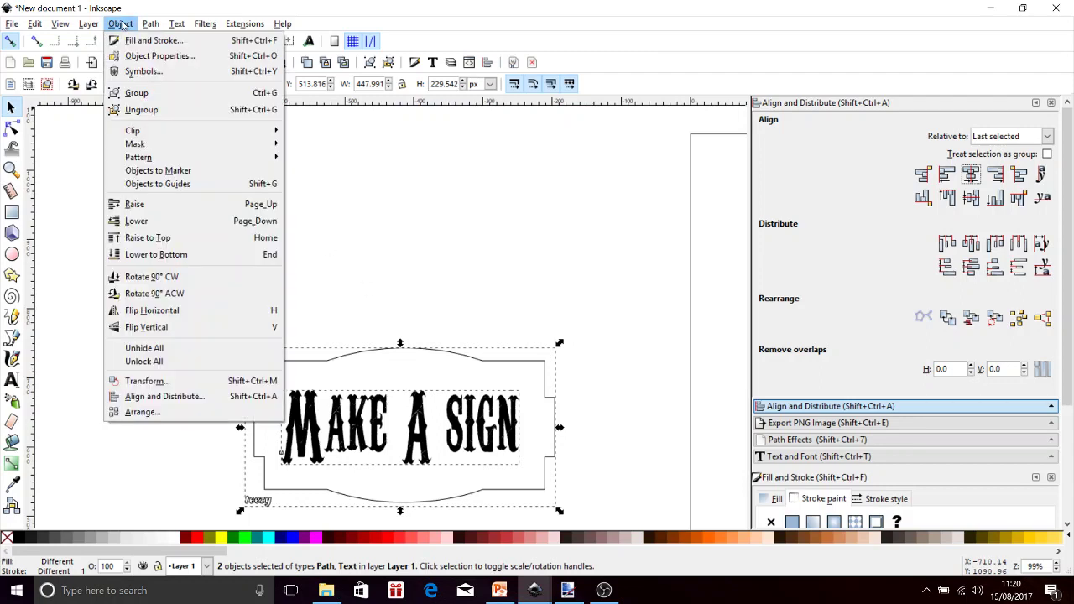
left_click(139, 94)
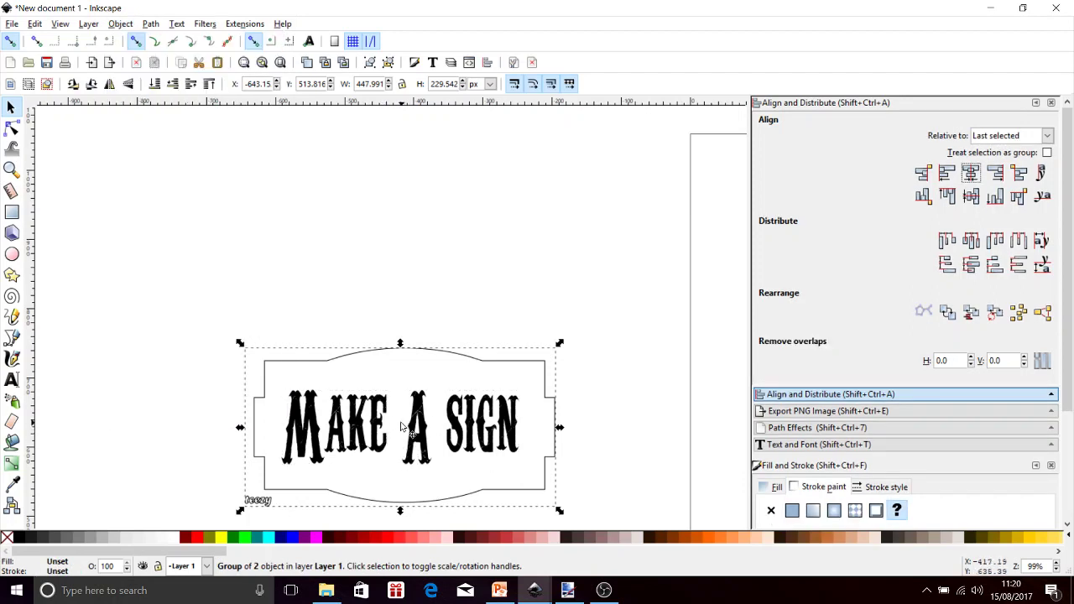
Move the grouped sign from outside the canvas onto the page and flip it horizontally.
mouse_move(428, 420)
left_mouse_down()
mouse_move(480, 254)
mouse_move(482, 294)
left_mouse_up()
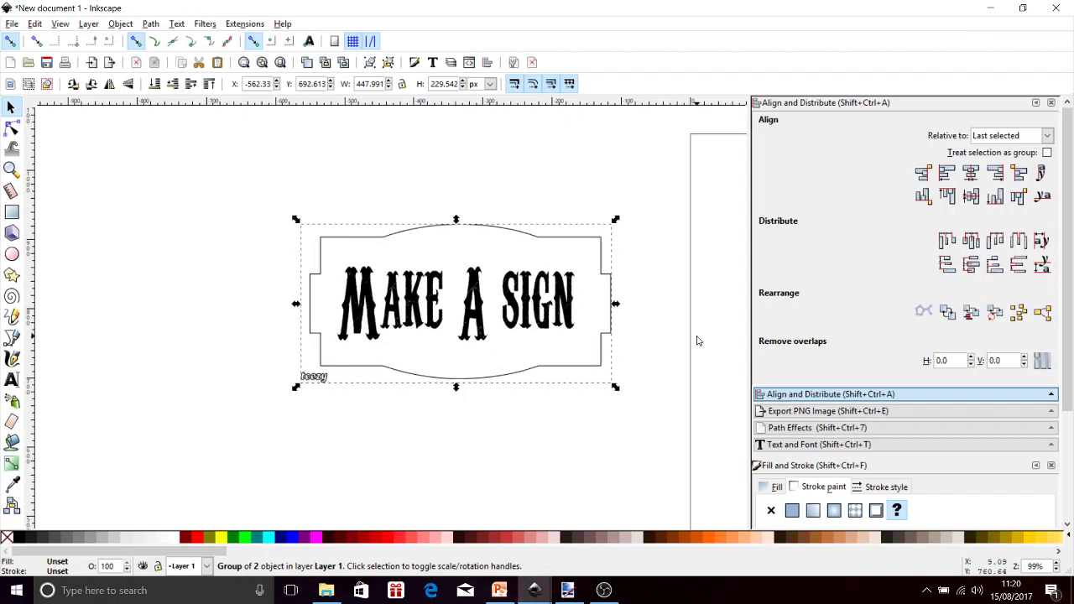
scroll(697, 341, "down", 2)
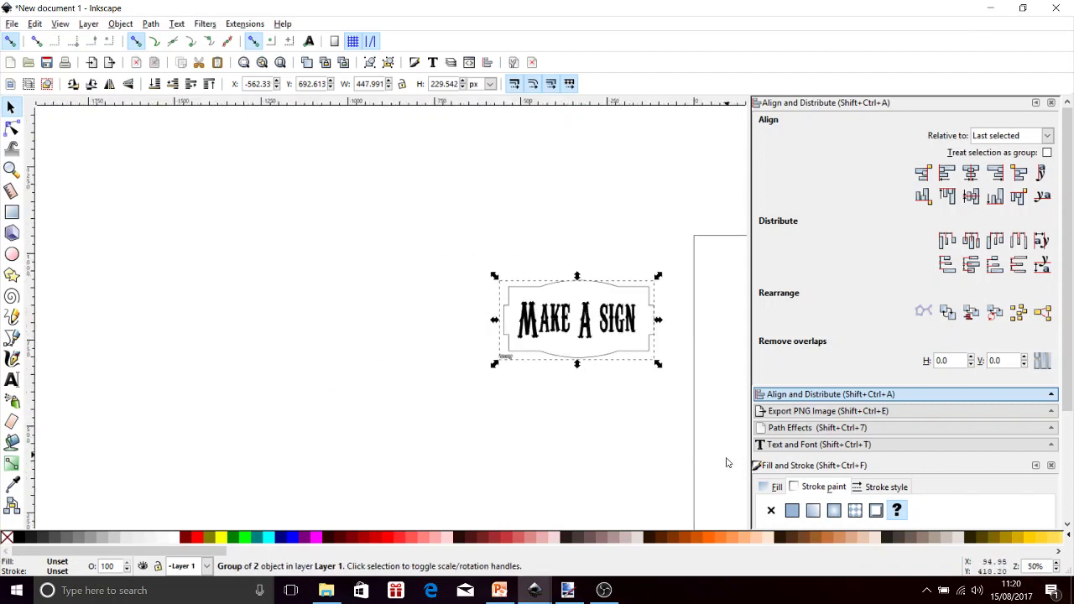
scroll(730, 481, "down", 3)
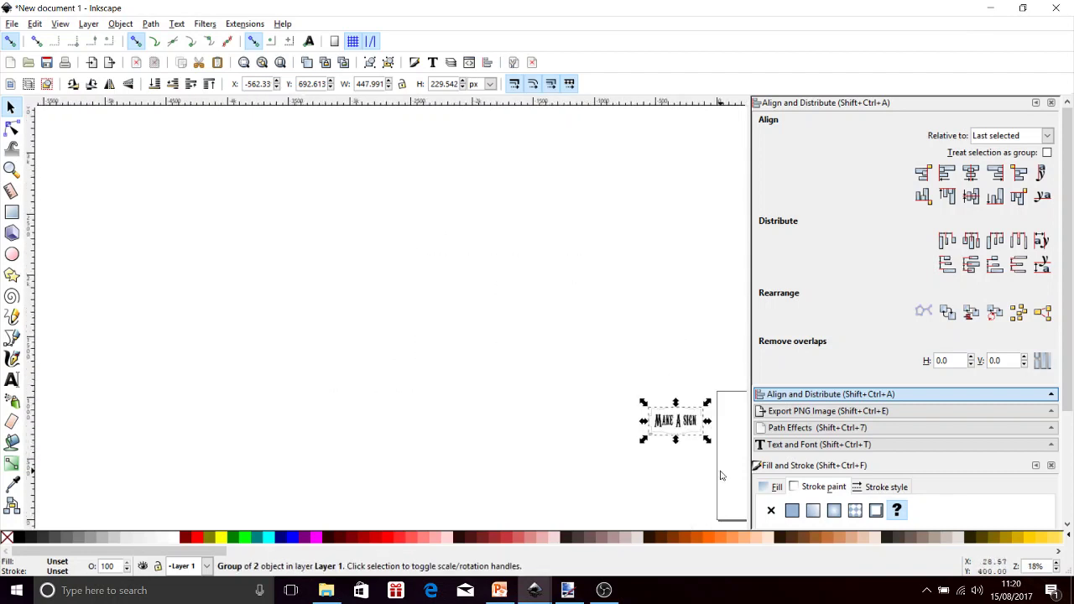
scroll(484, 420, "down", 2)
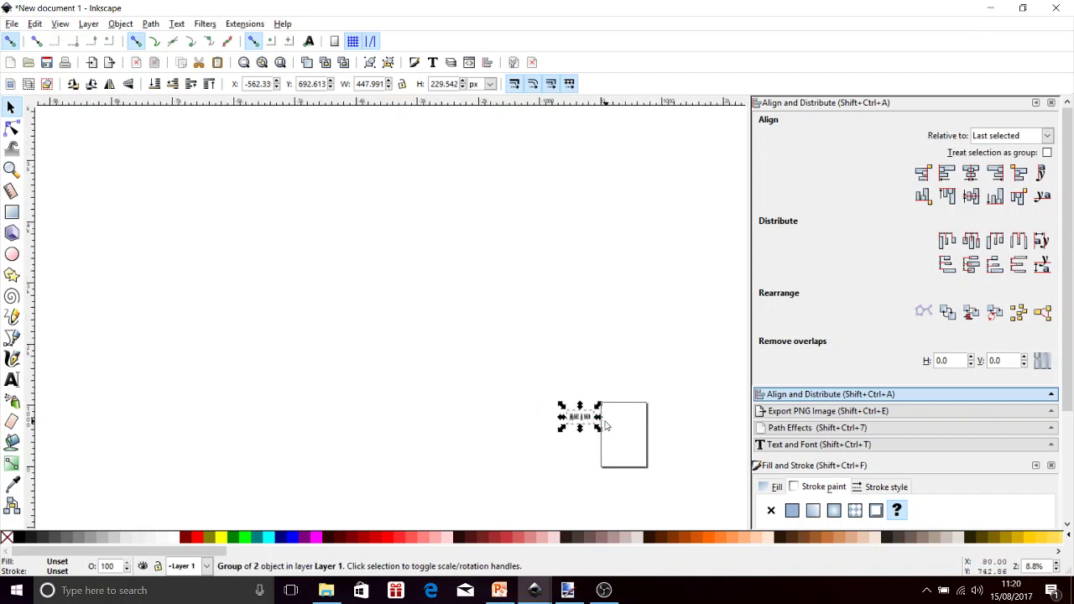
scroll(625, 429, "up", 3)
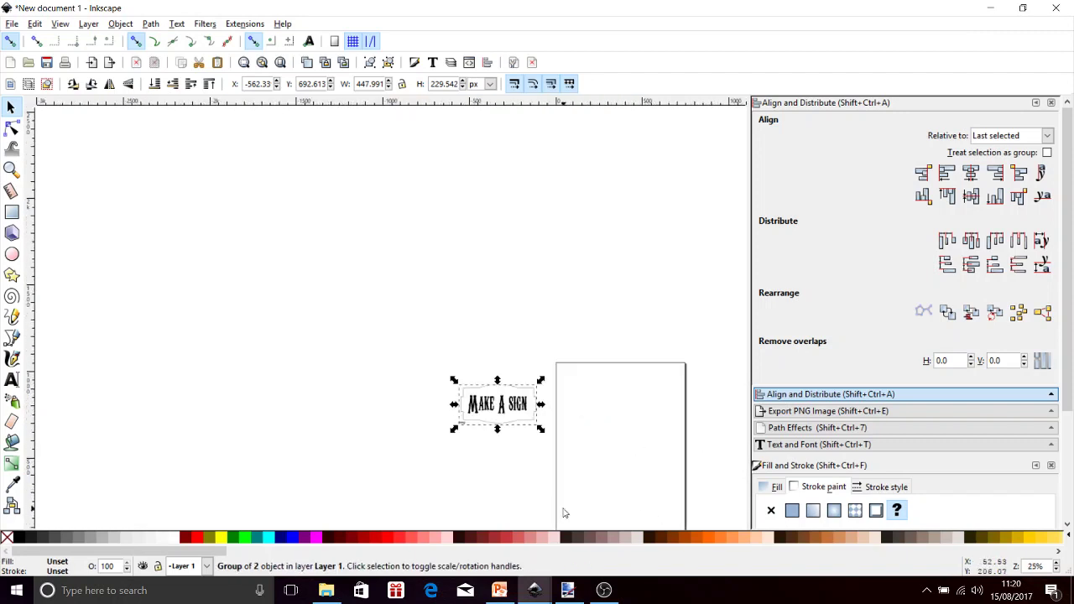
scroll(549, 503, "down", 3)
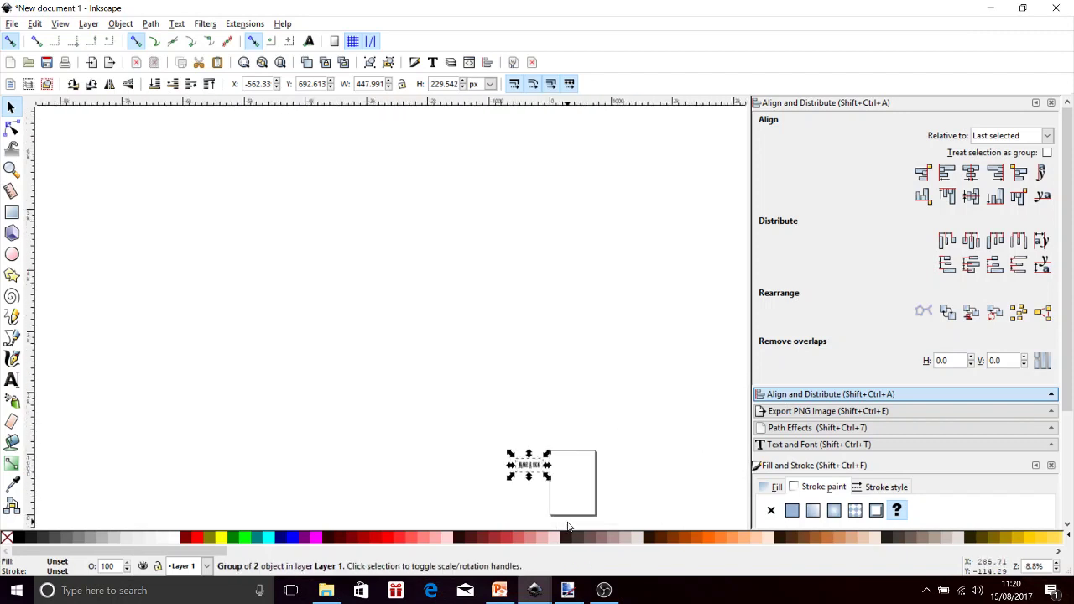
scroll(568, 528, "up", 2)
scroll(568, 527, "up", 1)
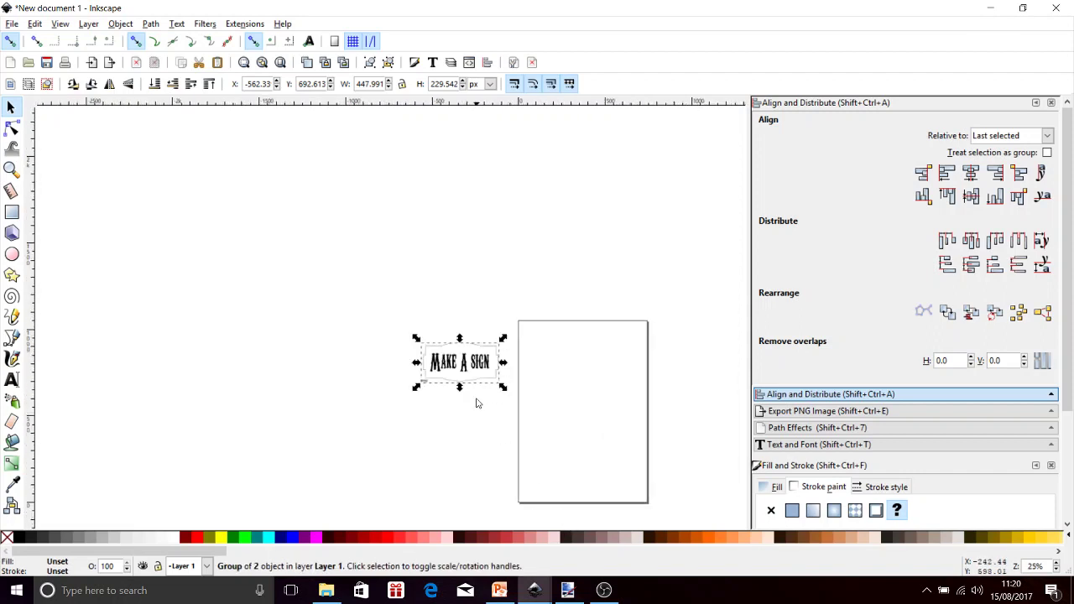
left_click_drag(460, 382, 588, 411)
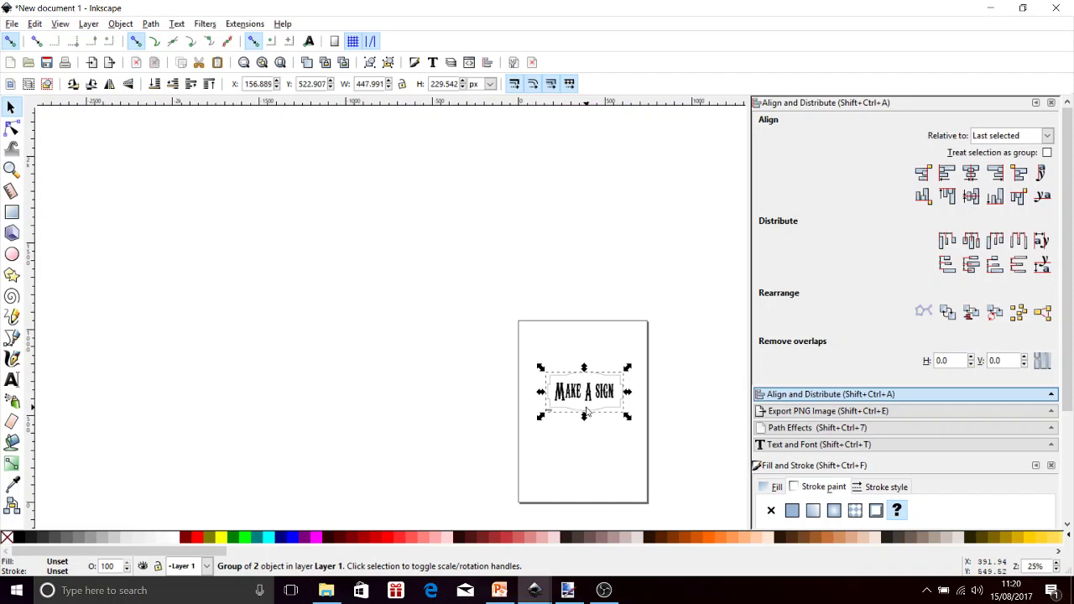
left_click(121, 24)
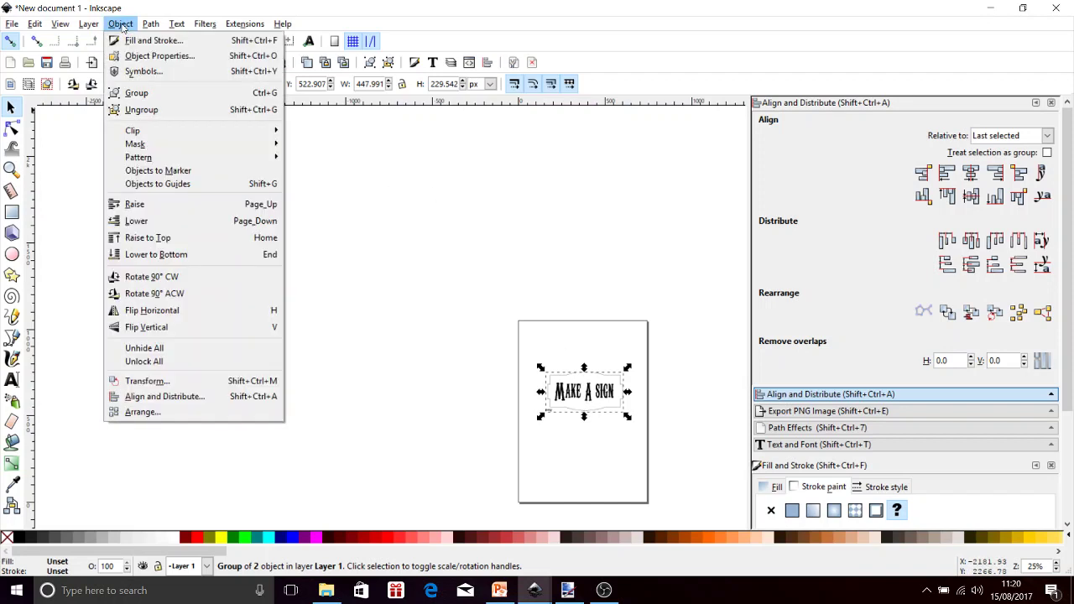
left_click(156, 311)
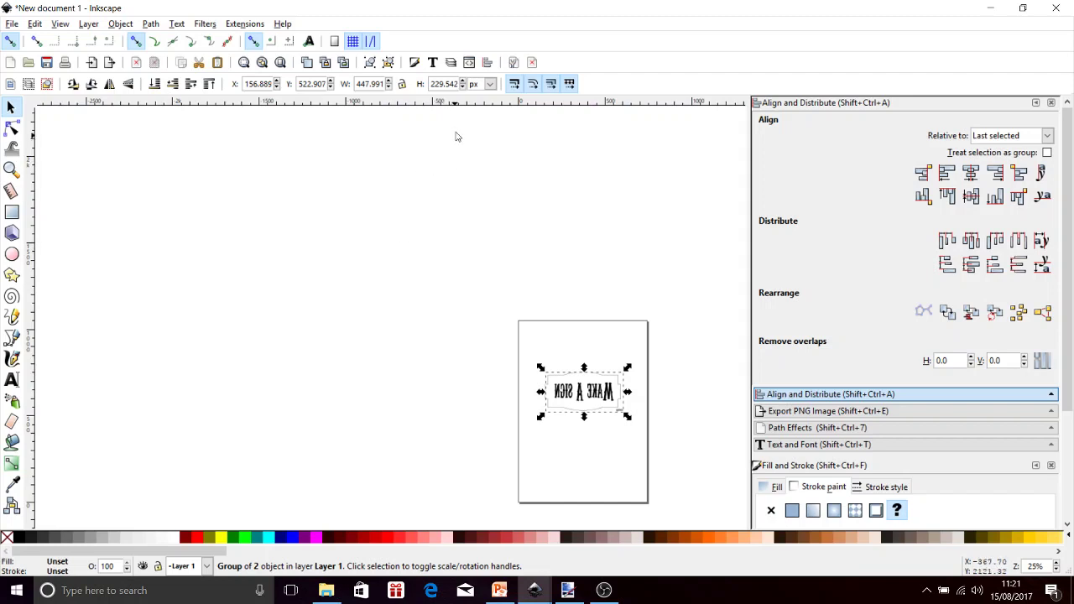
Set the sign's height to 7.5 in, using inches as the unit and keeping the width-height ratio locked.
left_click(490, 84)
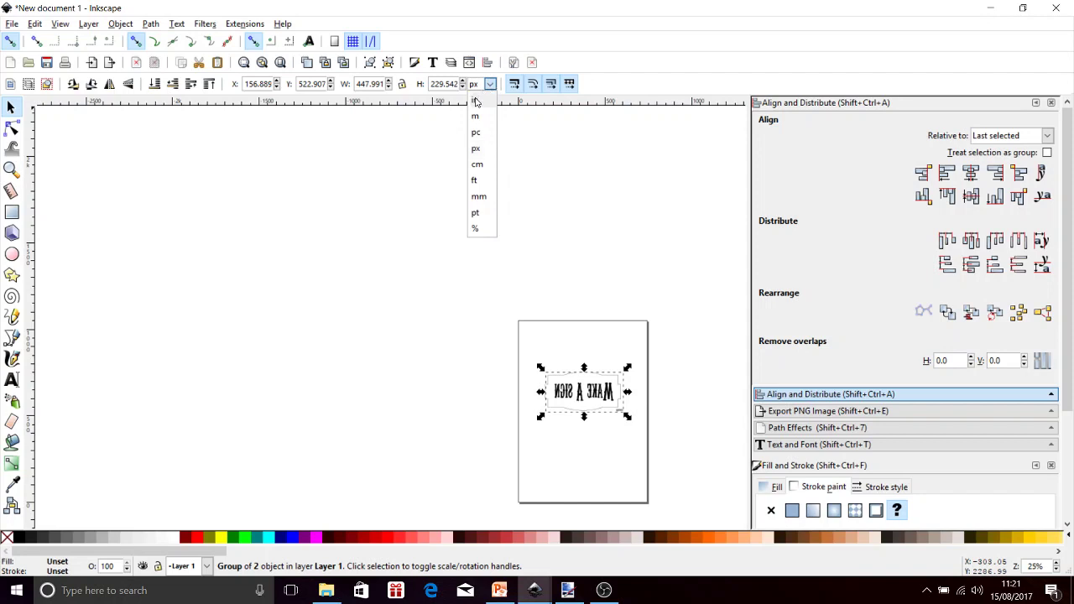
left_click(476, 102)
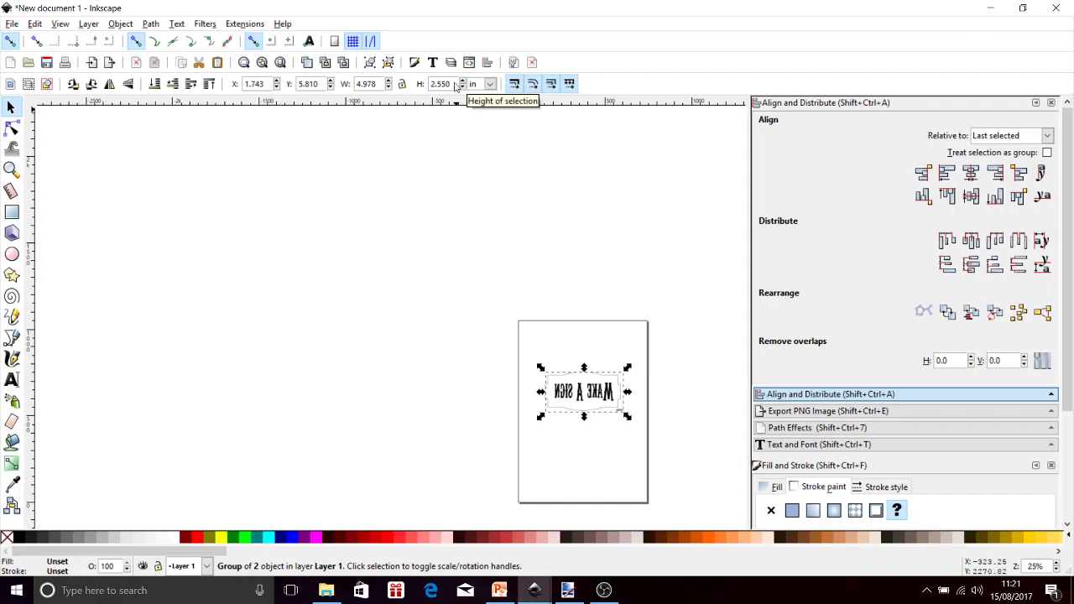
double_click(455, 87)
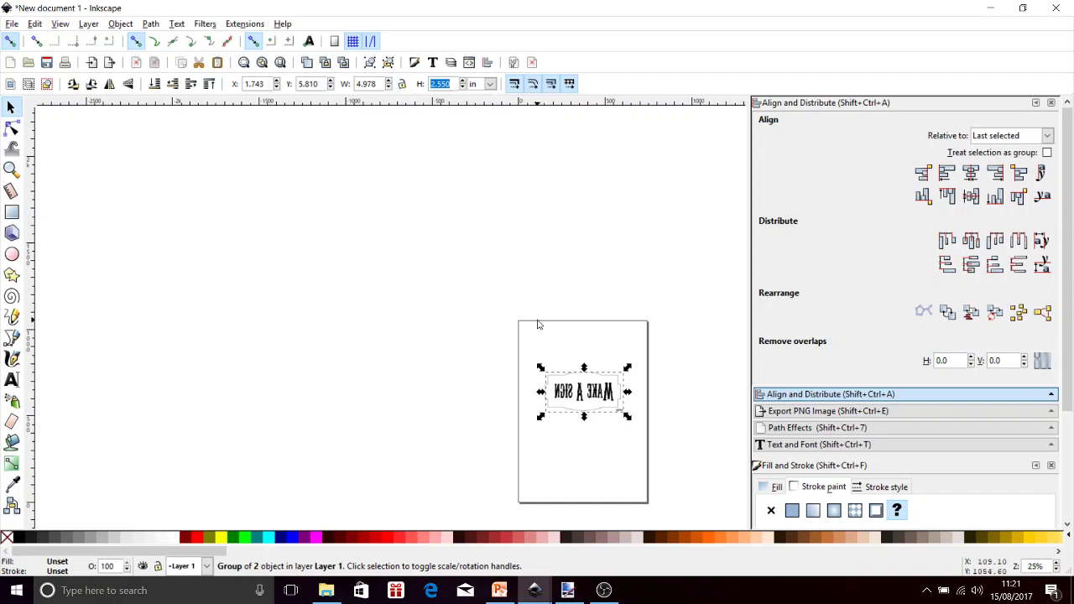
left_click(400, 93)
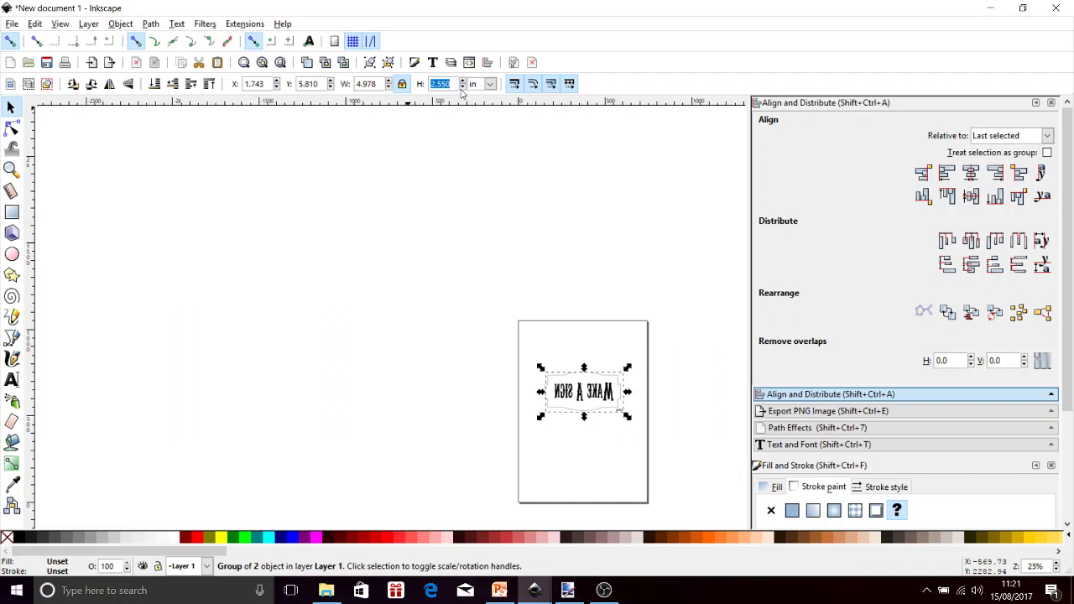
type("7.5")
key("Return")
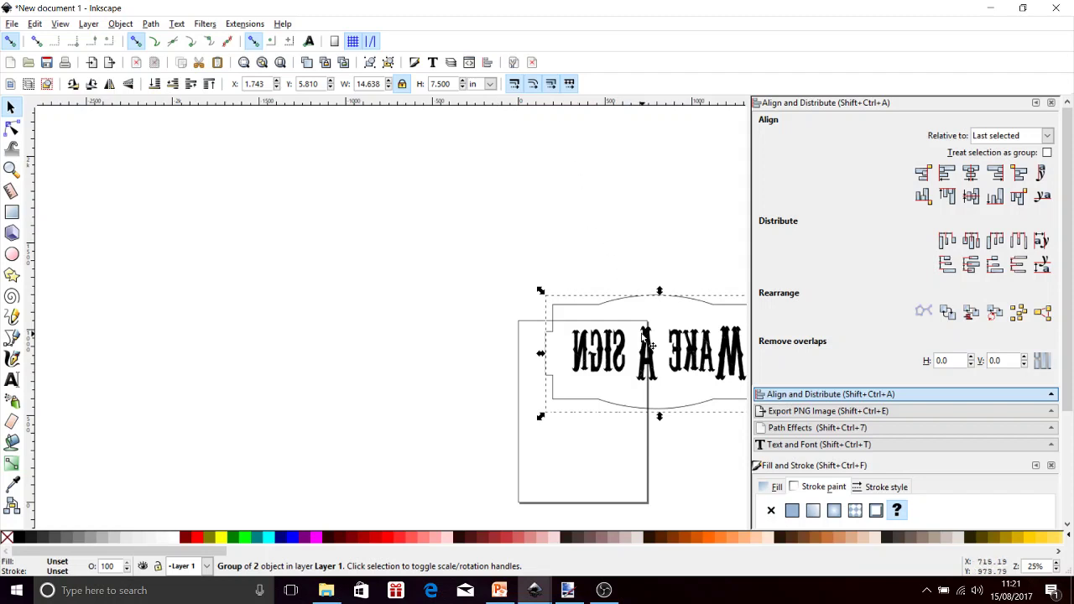
Shift the enlarged sign back over the page and rotate it 90° clockwise.
left_click_drag(643, 334, 597, 342)
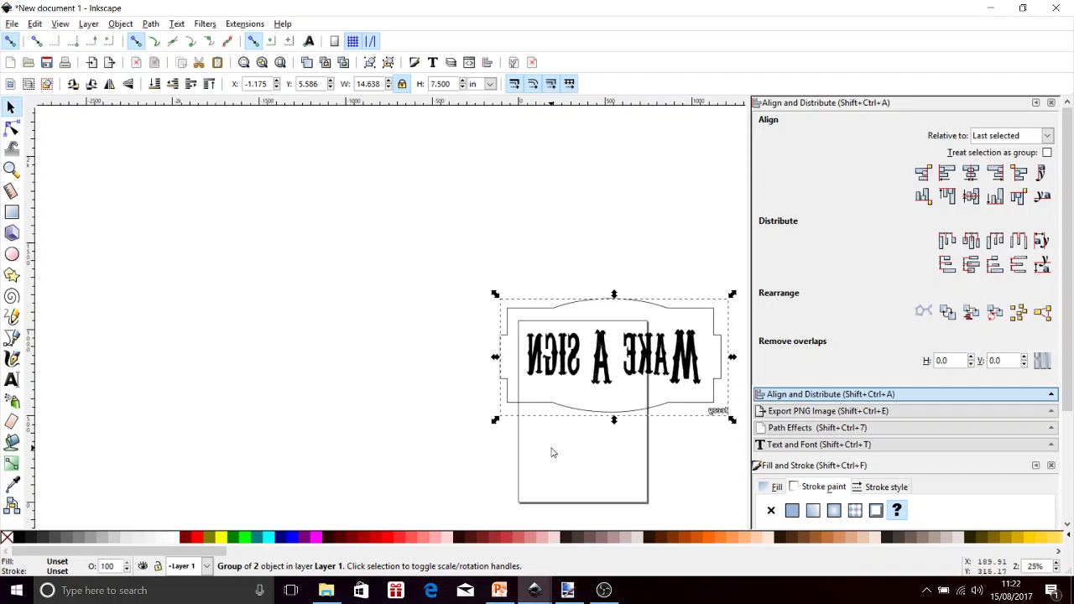
left_click(122, 23)
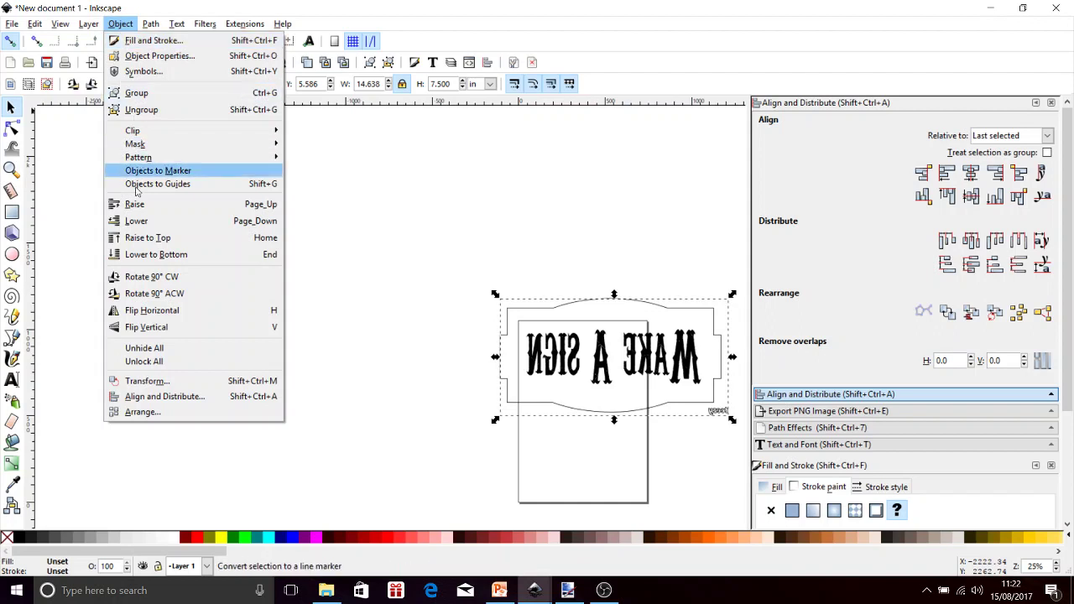
left_click(151, 277)
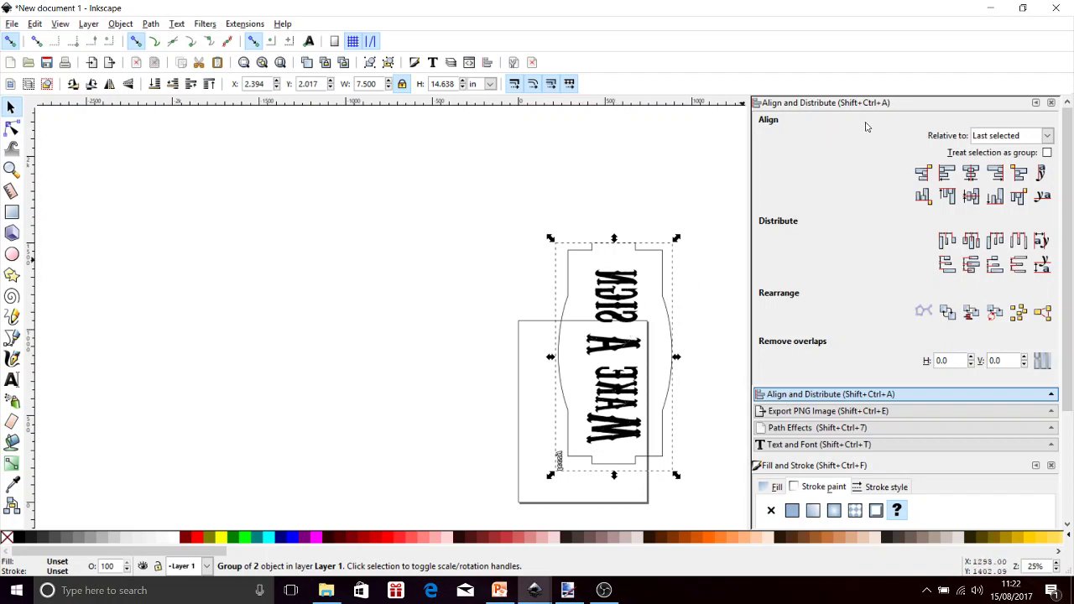
Centre the sign horizontally relative to Page, with its lower end moved down close to the page's bottom edge.
left_click(1048, 137)
left_click(971, 173)
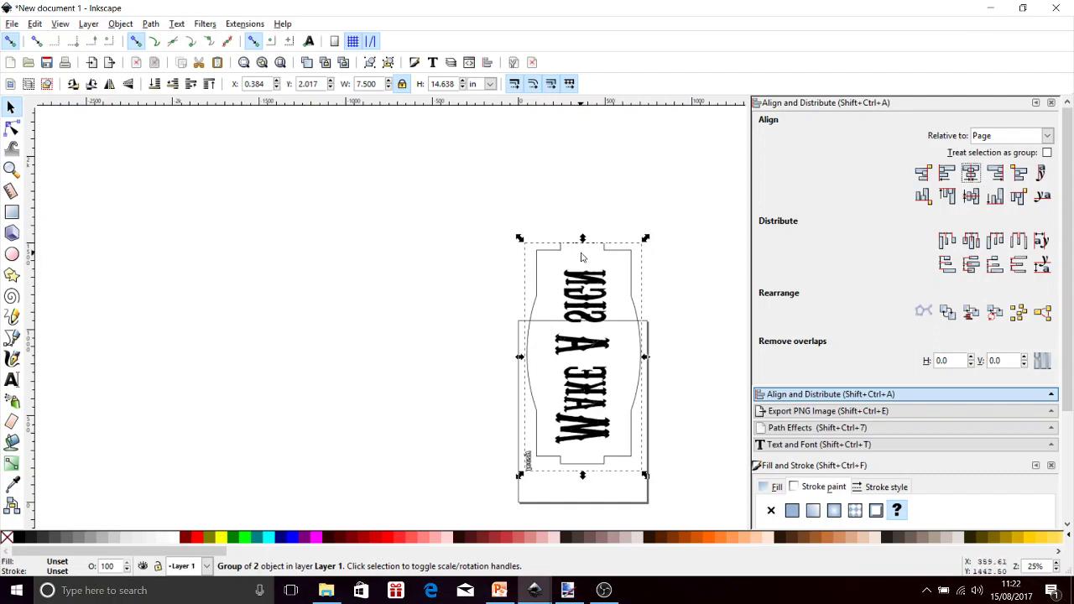
left_click_drag(588, 287, 585, 315)
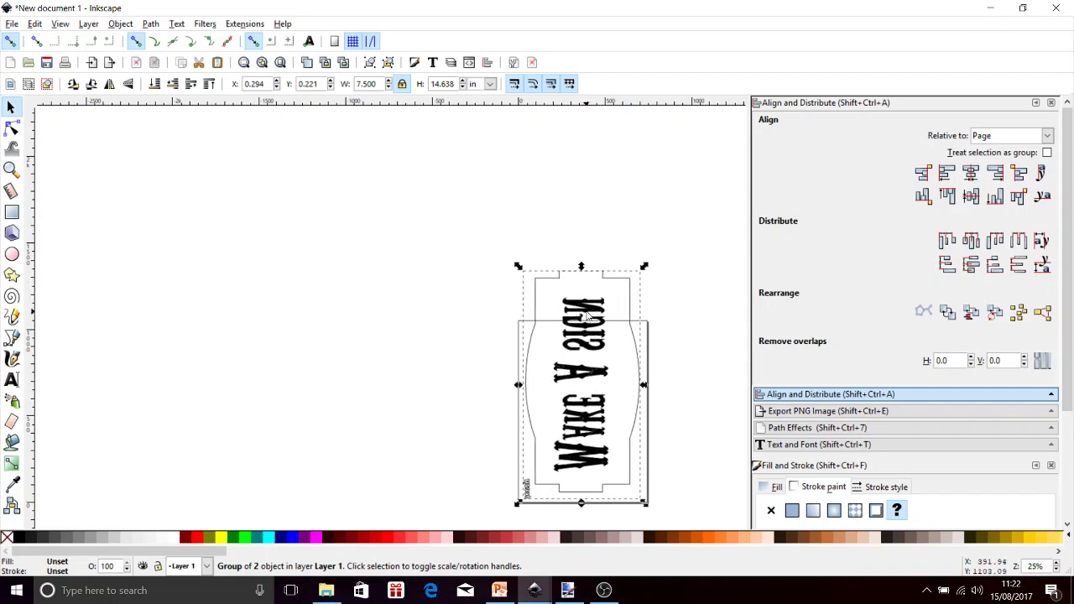
left_click(971, 173)
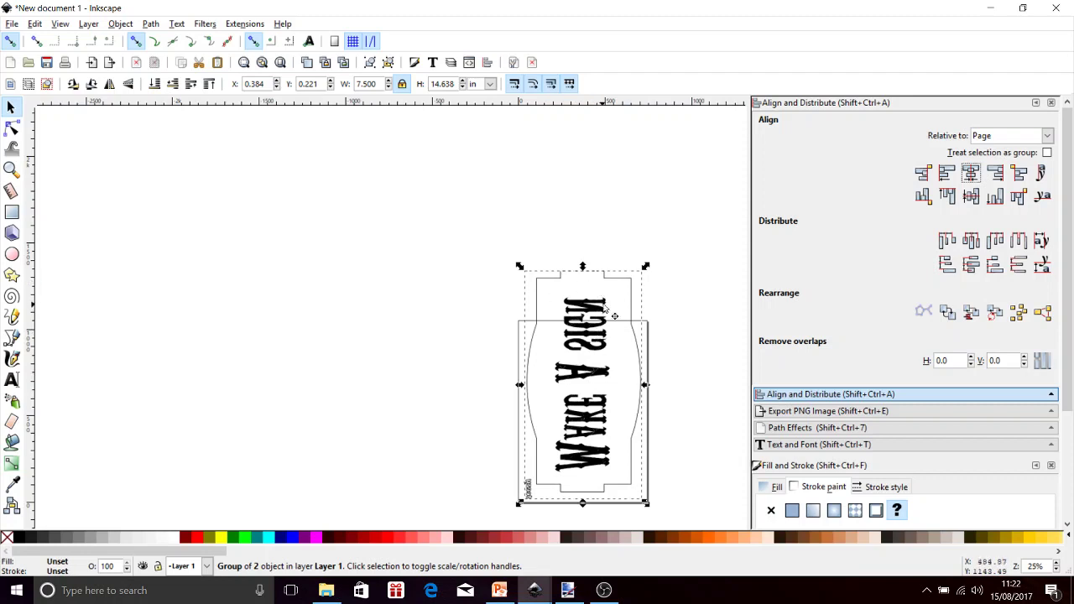
left_click_drag(578, 296, 595, 359)
double_click(601, 339)
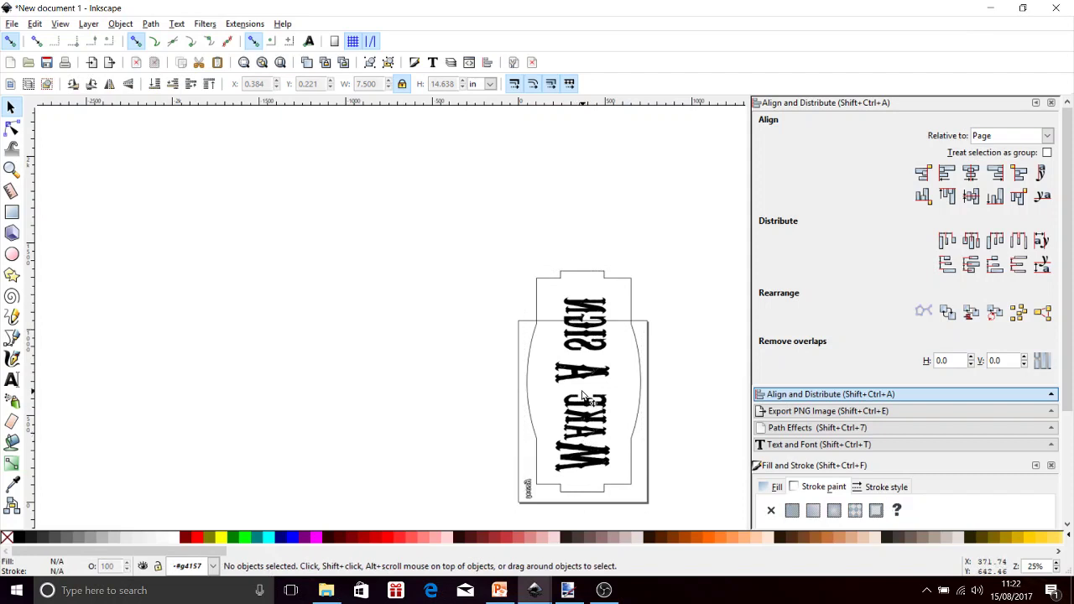
left_click(585, 411)
left_click_drag(585, 411, 577, 332)
key("ctrl+z")
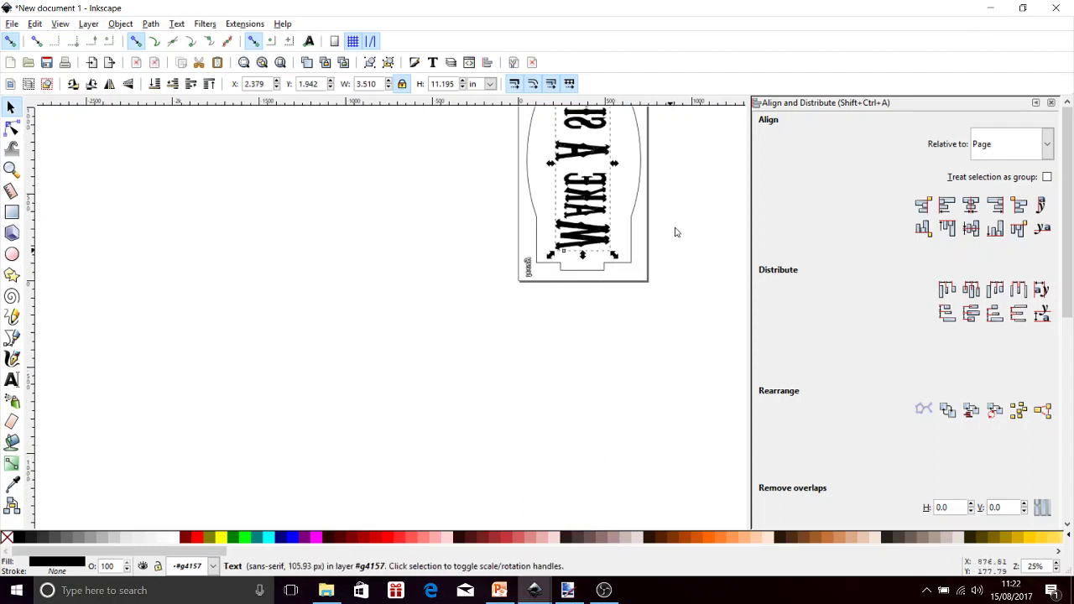
Select the text and the plaque outline together and move them down until only the sign's upper part overlaps the page.
scroll(682, 151, "down", 2)
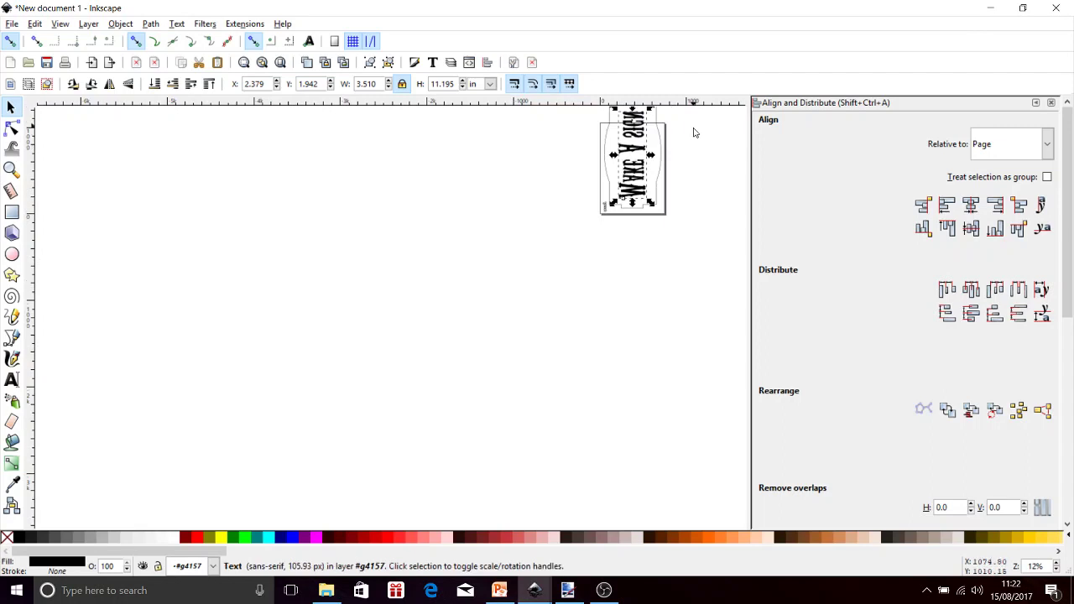
scroll(699, 131, "down", 2)
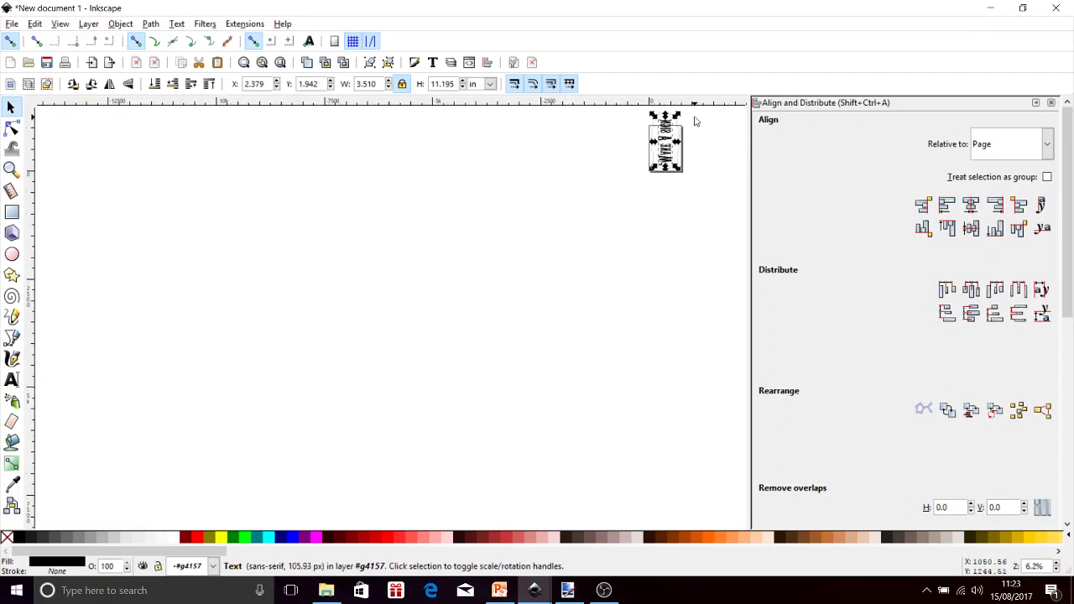
scroll(695, 120, "up", 4)
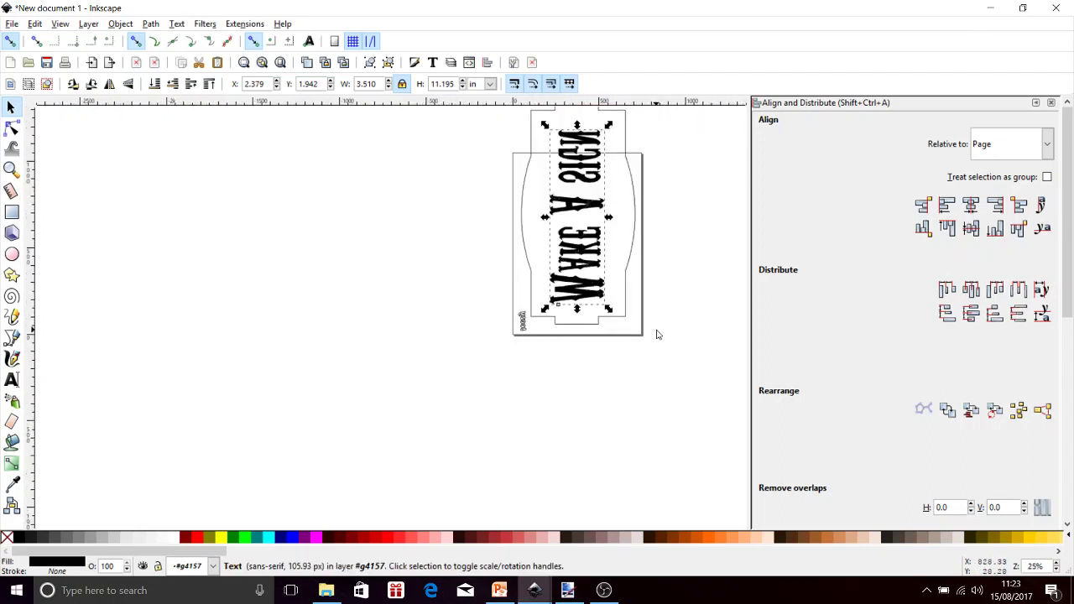
left_click_drag(666, 345, 474, 309)
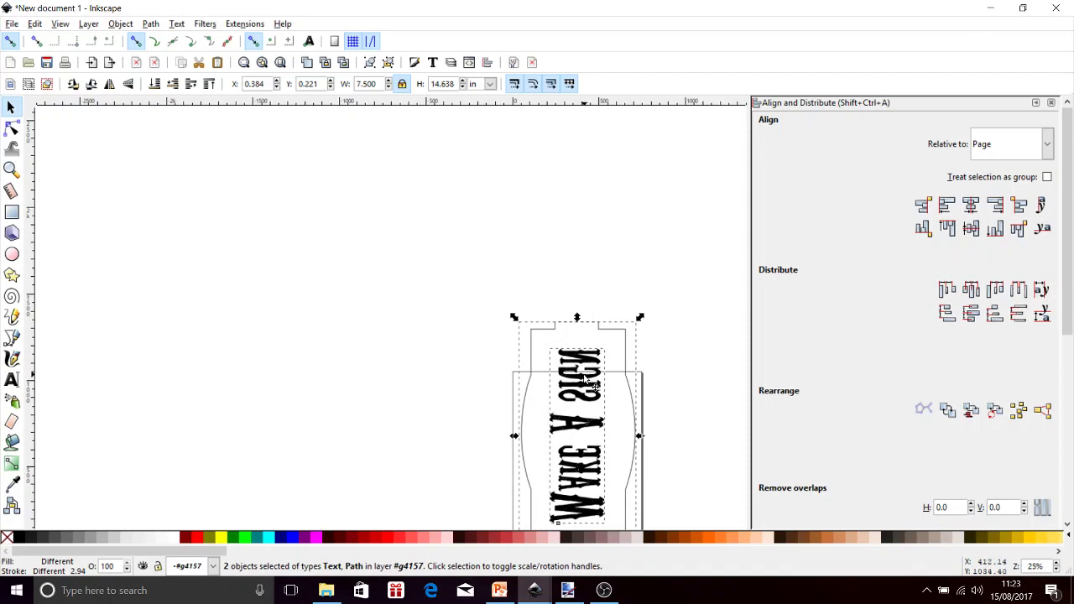
left_click_drag(592, 379, 588, 527)
Move the selected text and plaque outline together about 2 in up and 1 in left over the lower part of the page.
scroll(678, 450, "down", 4)
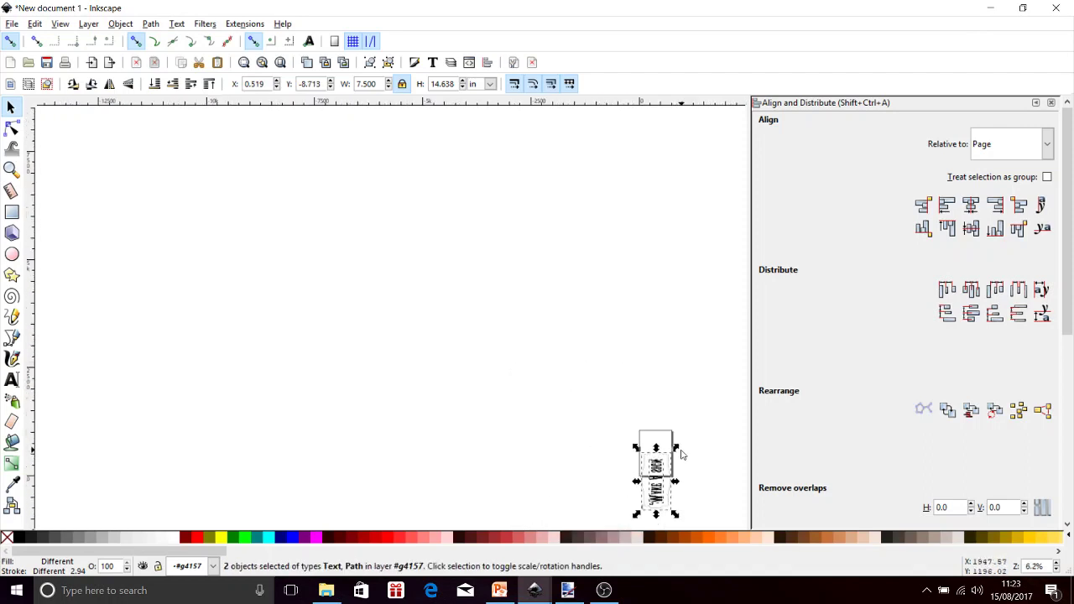
scroll(691, 497, "up", 2)
scroll(693, 498, "down", 5)
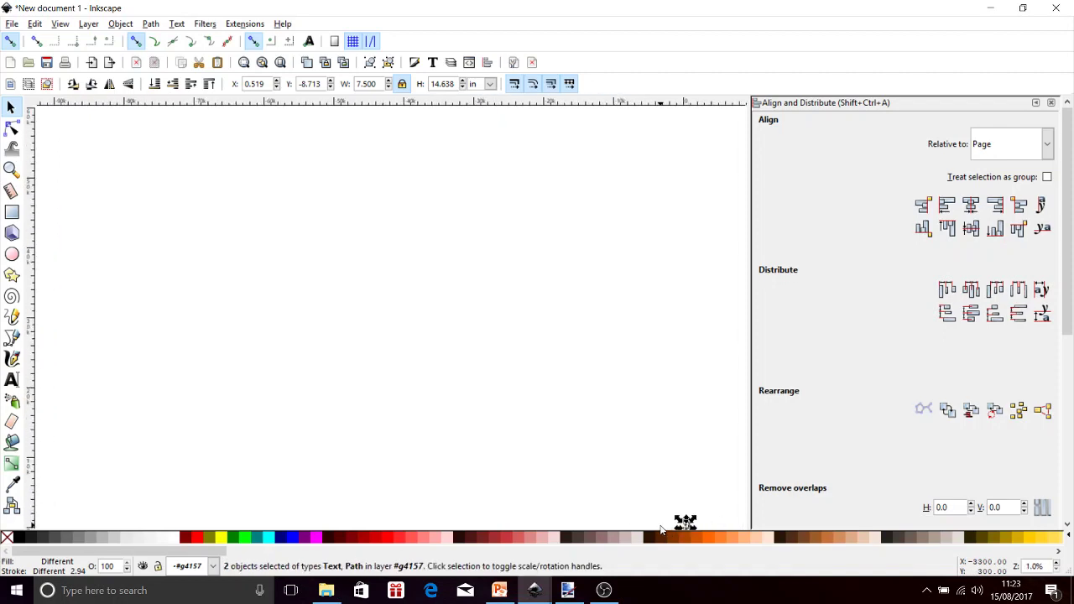
scroll(719, 527, "up", 8)
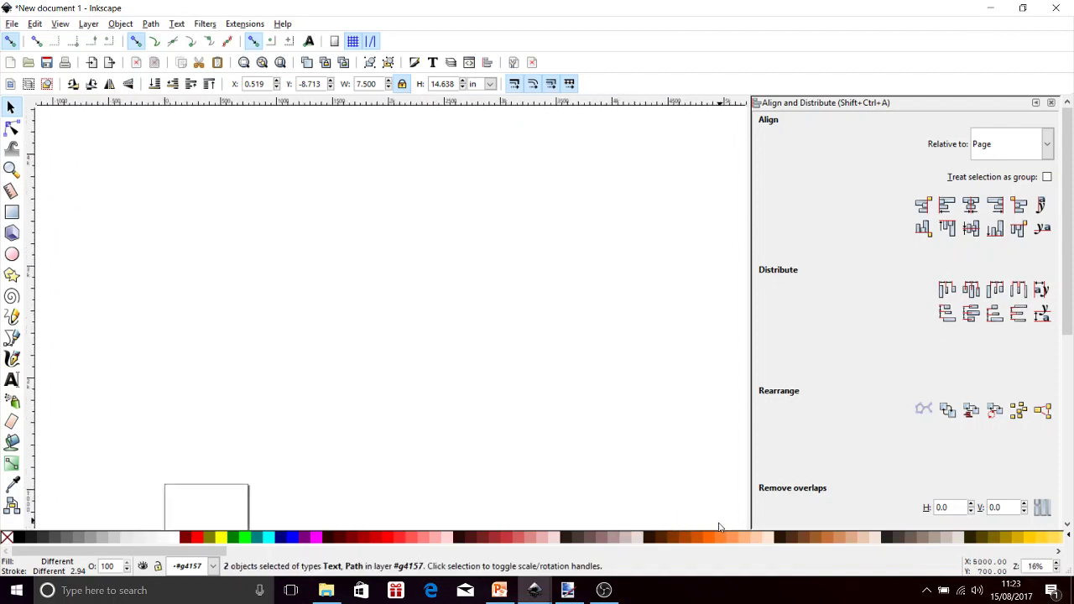
scroll(303, 456, "down", 8)
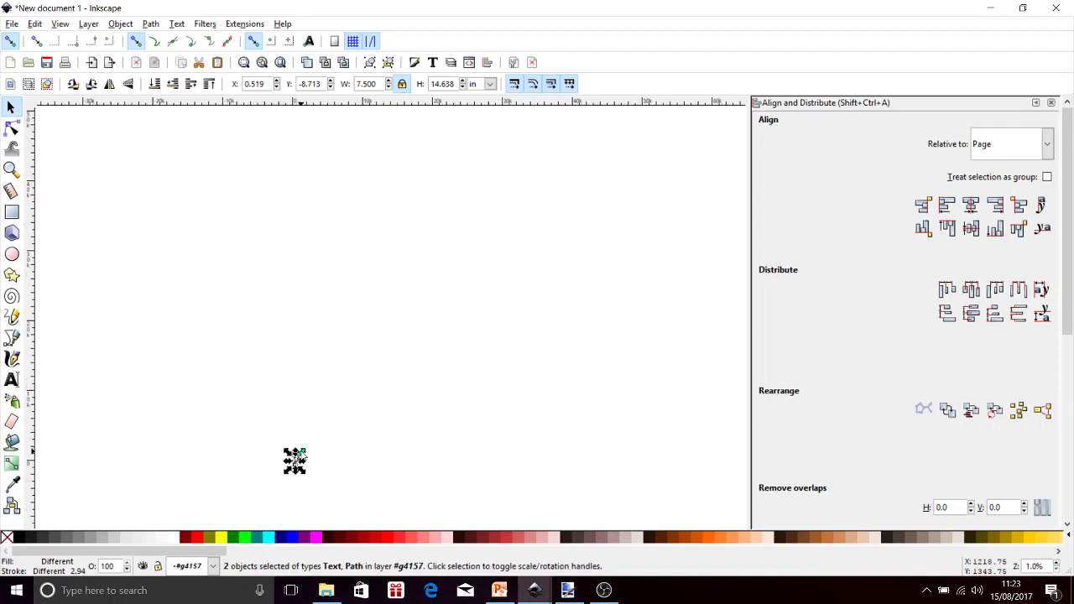
scroll(303, 491, "up", 6)
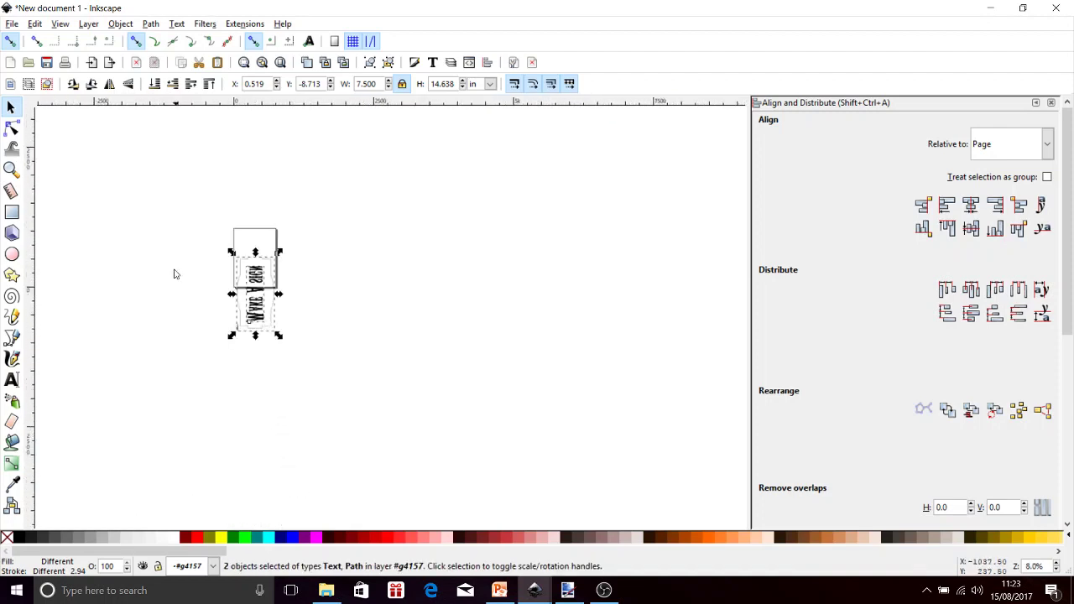
scroll(175, 248, "up", 2)
scroll(174, 248, "up", 2)
scroll(174, 248, "down", 3)
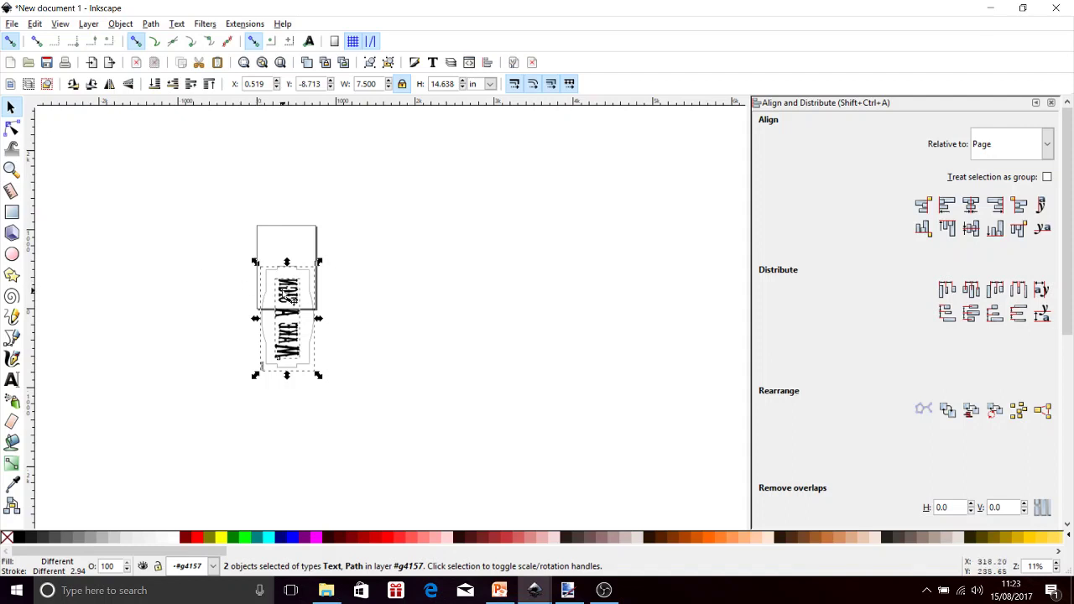
mouse_move(293, 298)
left_mouse_down()
mouse_move(287, 367)
mouse_move(288, 288)
left_mouse_up()
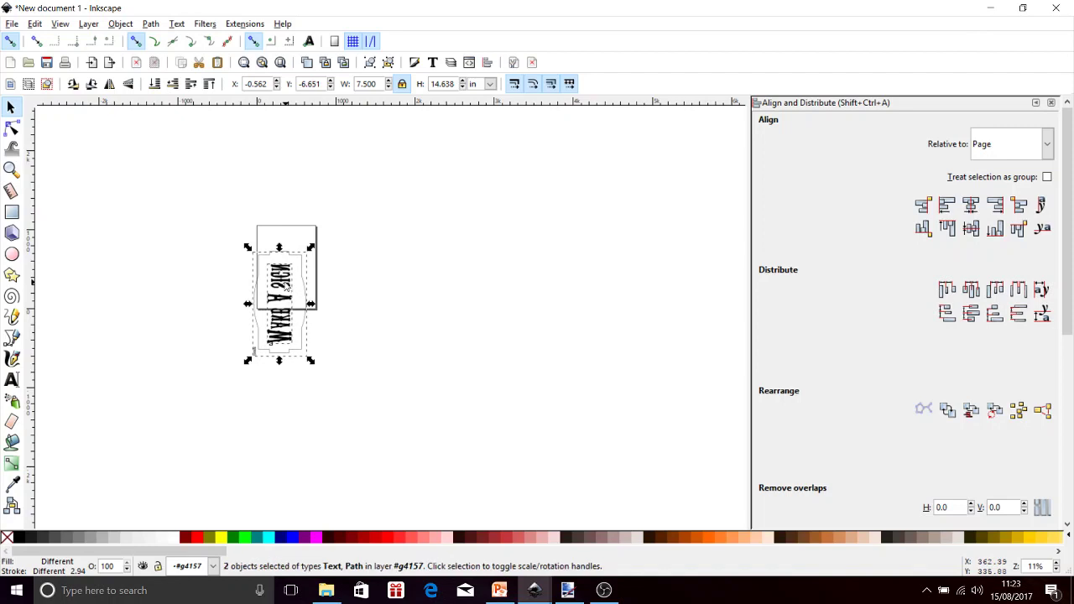
Group the text with the plaque outline and set the group's width to 15 in with the width-height ratio locked.
left_click(120, 24)
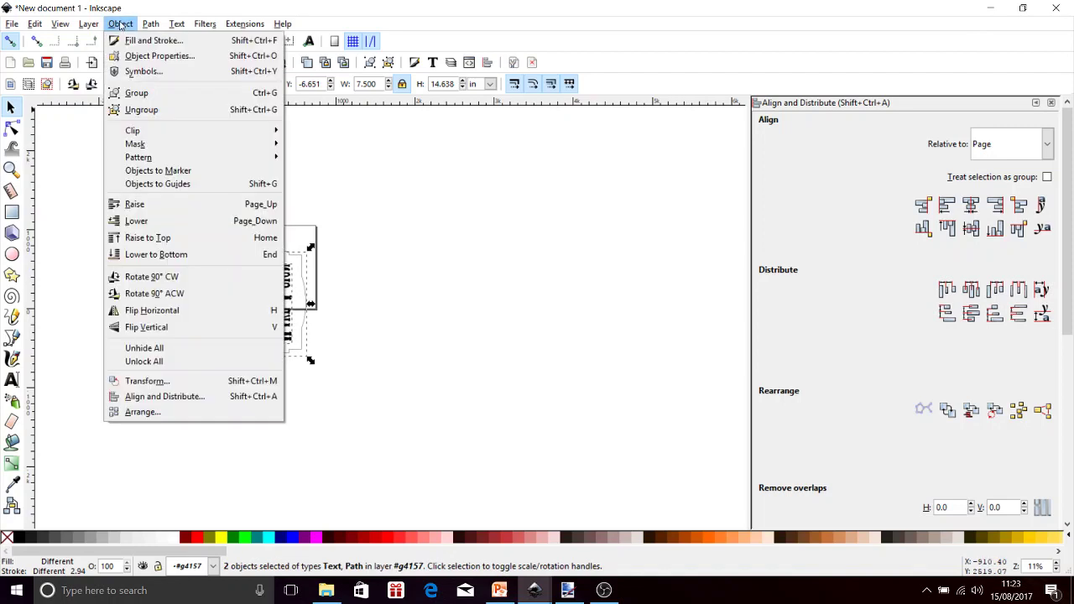
left_click(136, 93)
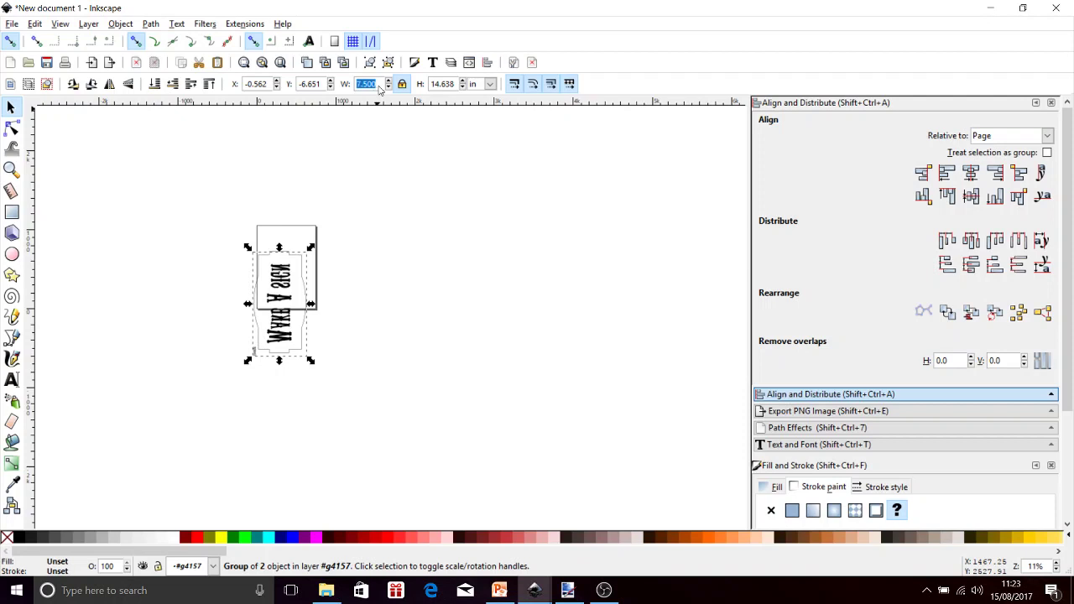
type("15")
key("Return")
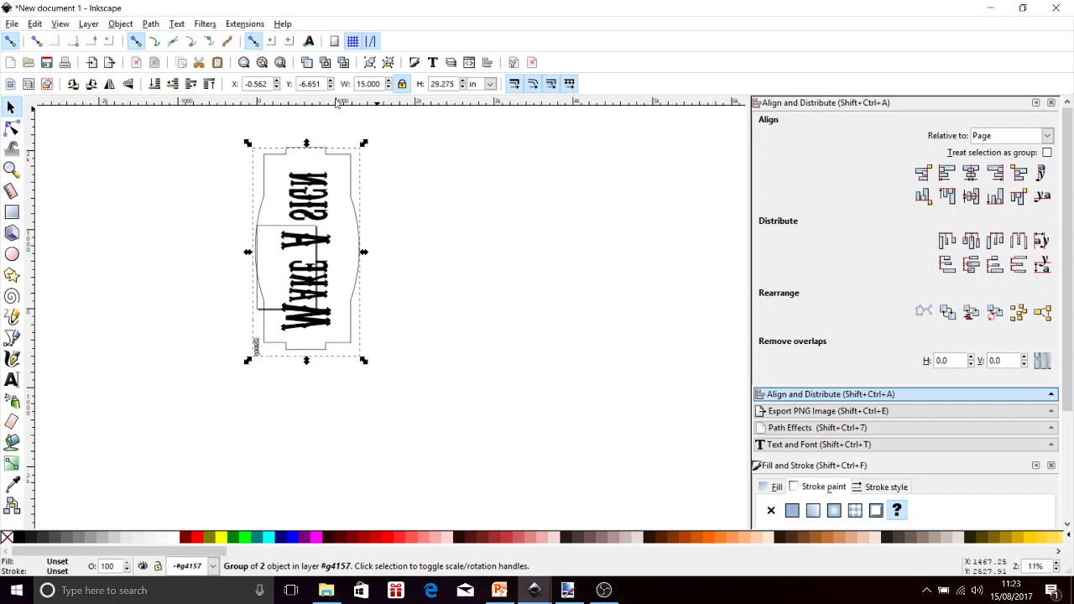
Raise the group to the page's bottom edge and try aligning it outside the page's right edge, outside its left edge, and flush with its left side.
left_click_drag(316, 274, 314, 229)
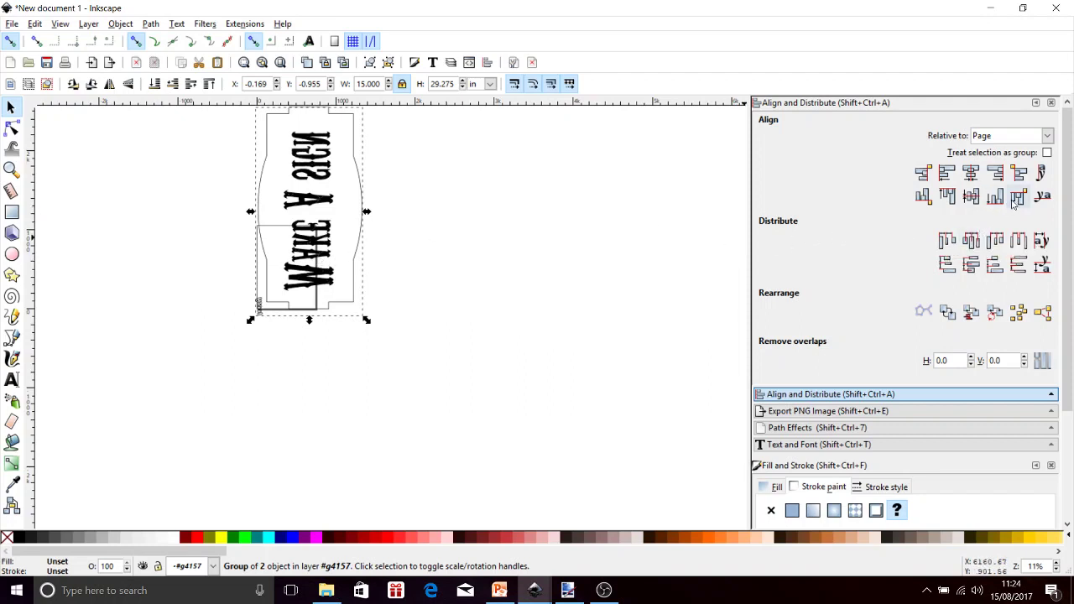
left_click(1018, 173)
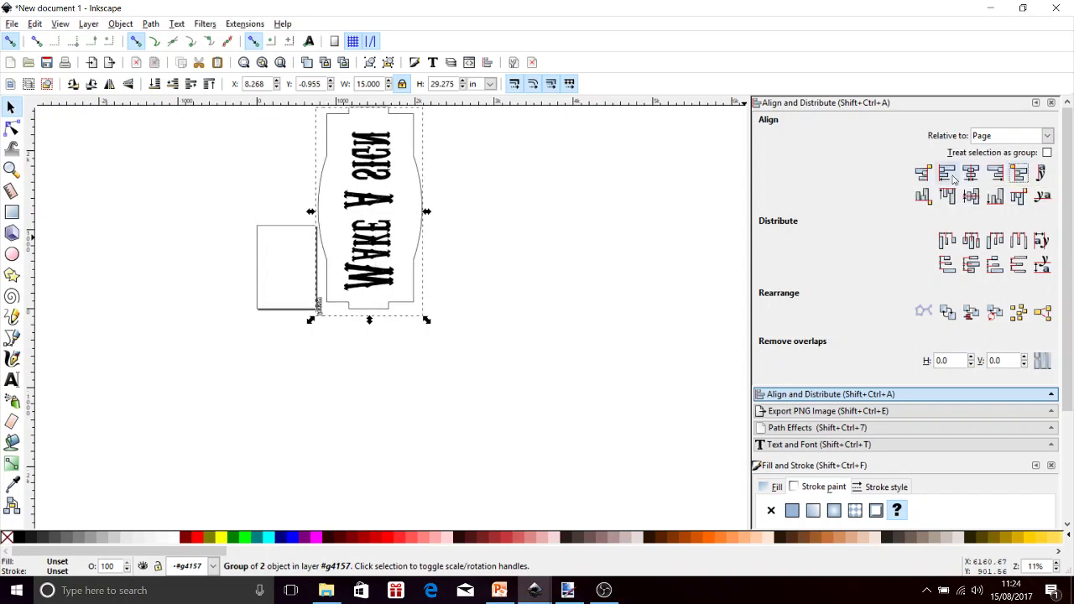
left_click(925, 176)
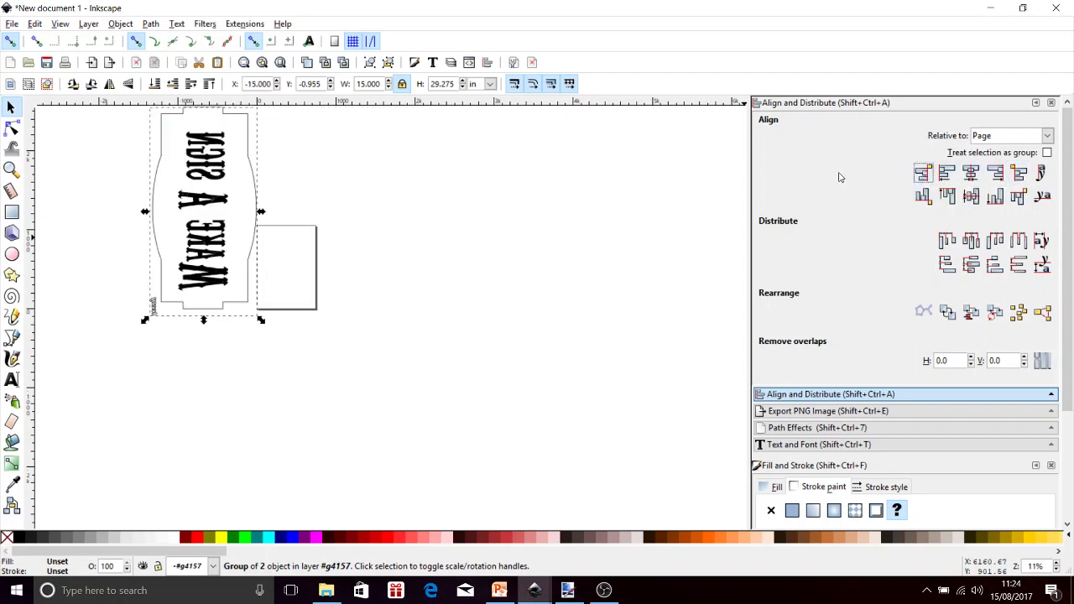
left_click(946, 173)
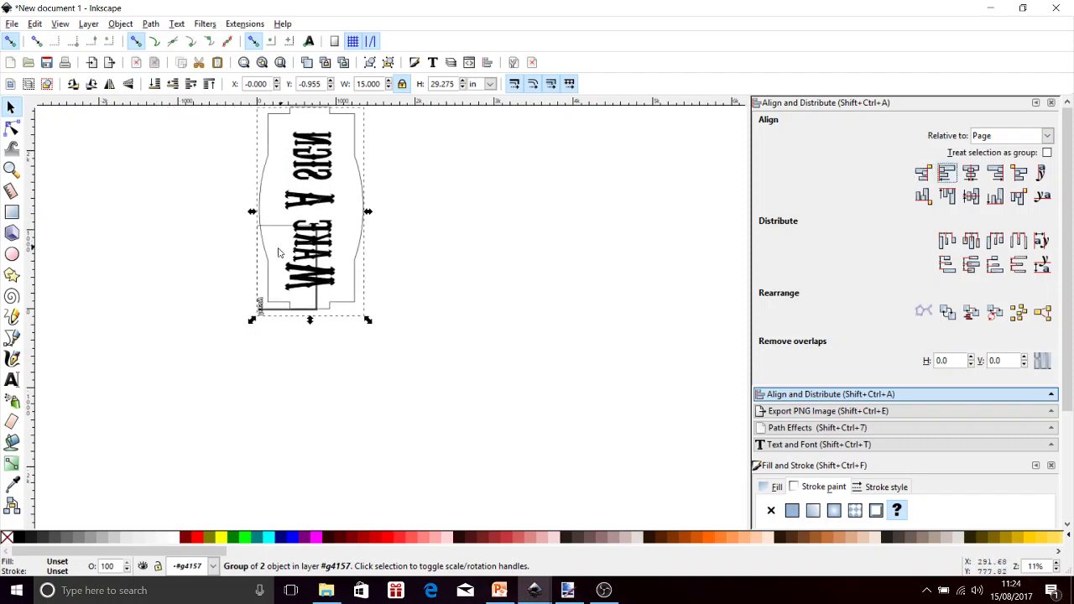
Align the group's right side with the page's right edge and move it down about 14 in so its upper half overlaps the page.
left_click(998, 178)
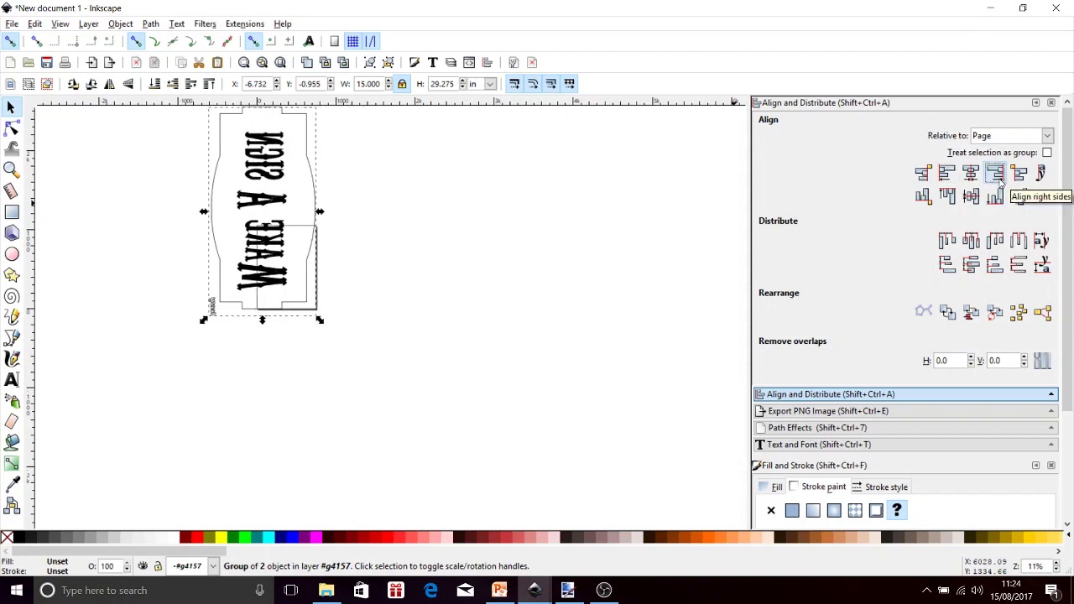
left_click_drag(258, 238, 256, 337)
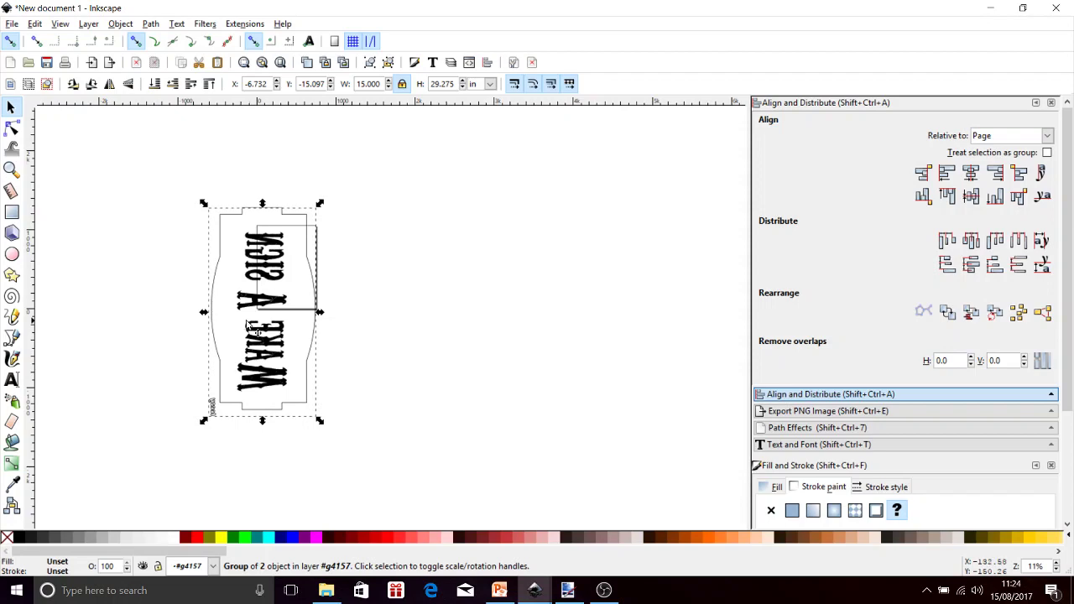
left_click(611, 593)
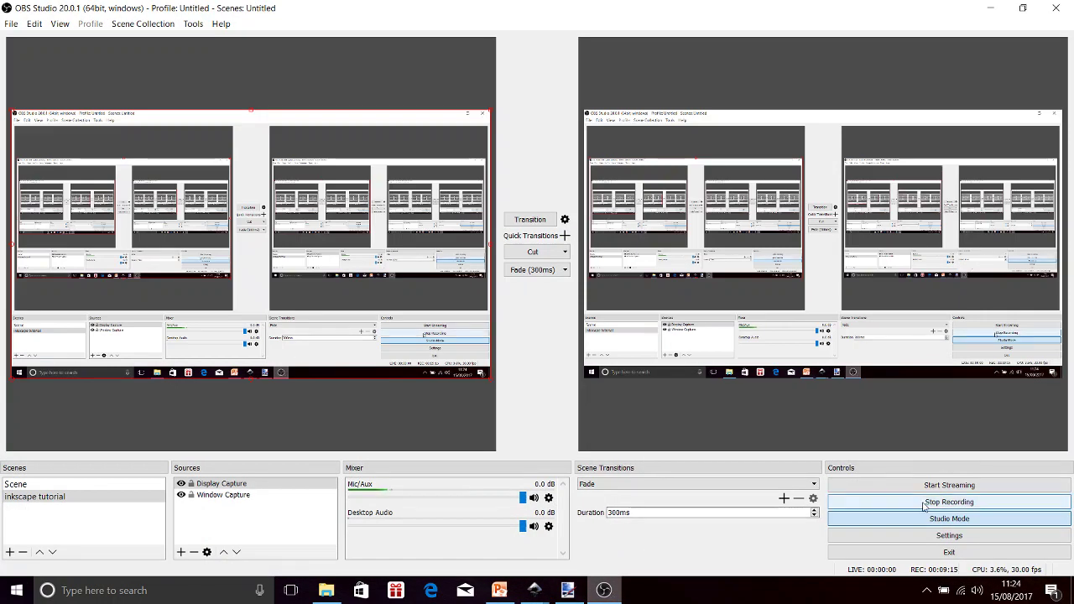